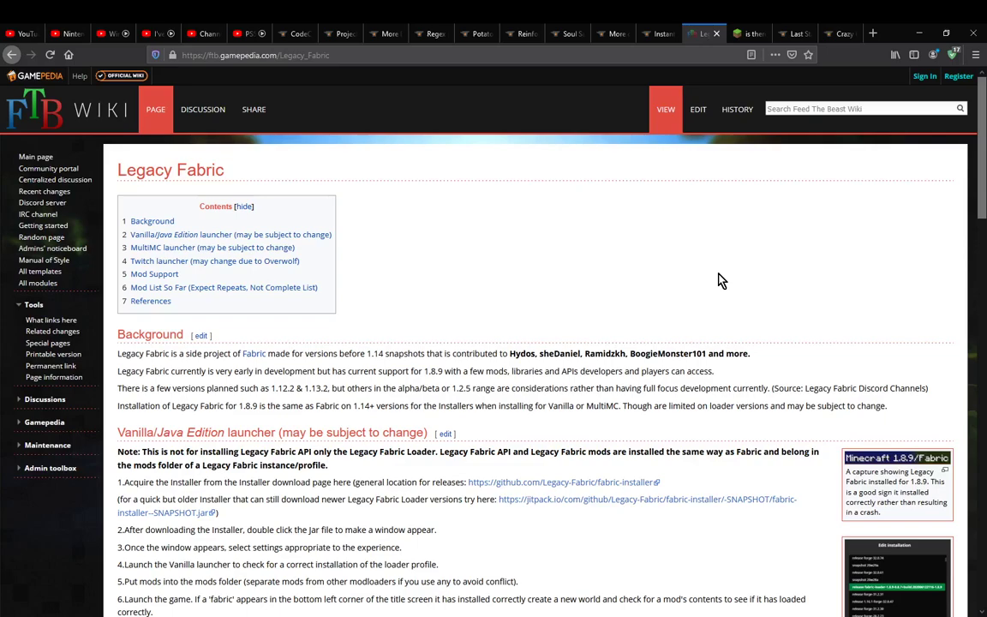
Step: Look over the Legacy Fabric wiki page's background and its installation sections for the different launchers
triple_click(803, 279)
click(803, 284)
scroll(712, 330, down, 1)
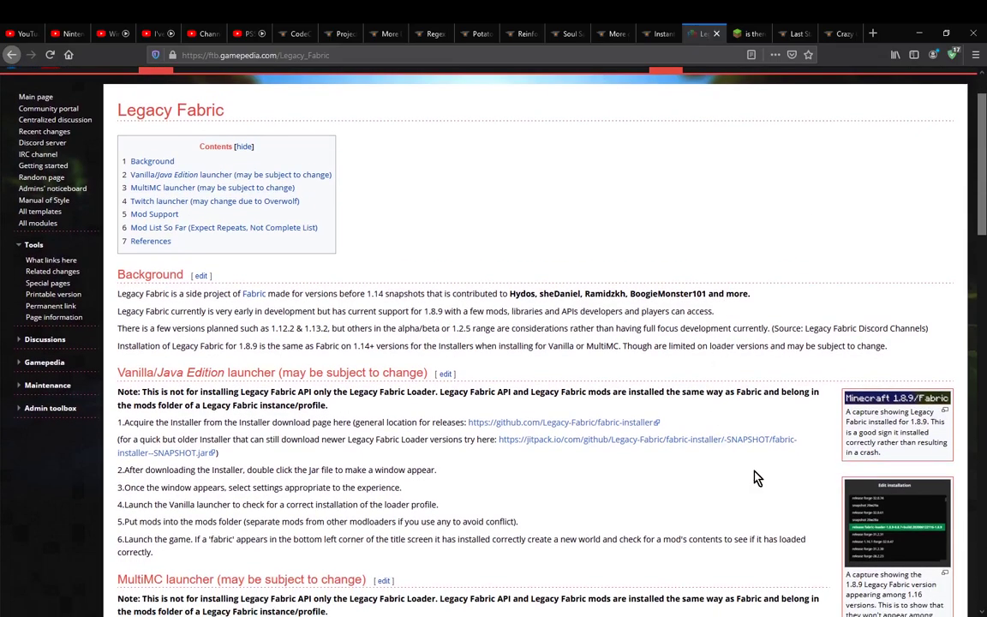
scroll(749, 474, down, 3)
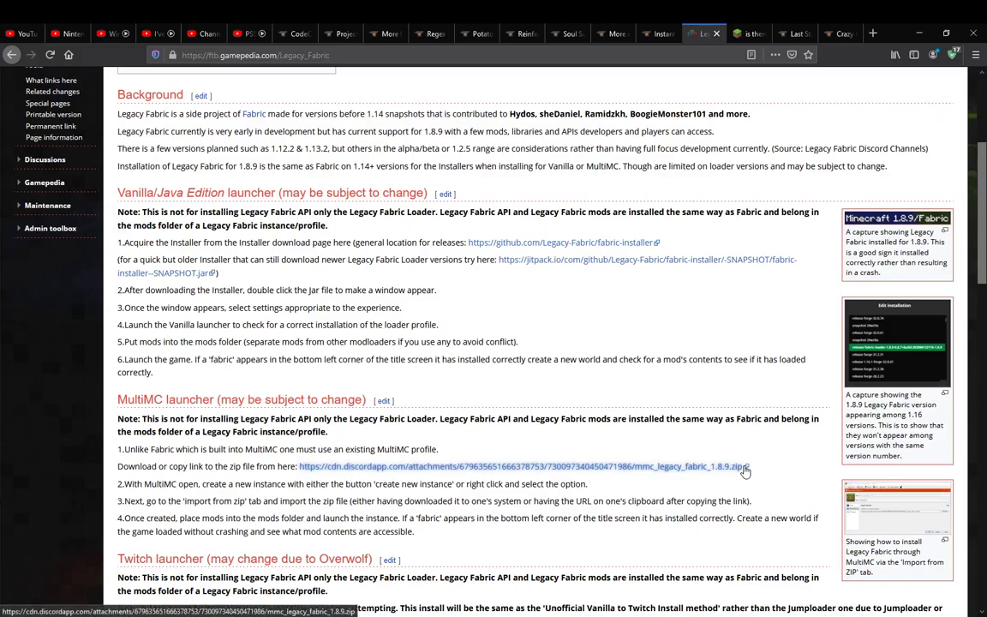
scroll(747, 462, down, 3)
scroll(748, 463, up, 7)
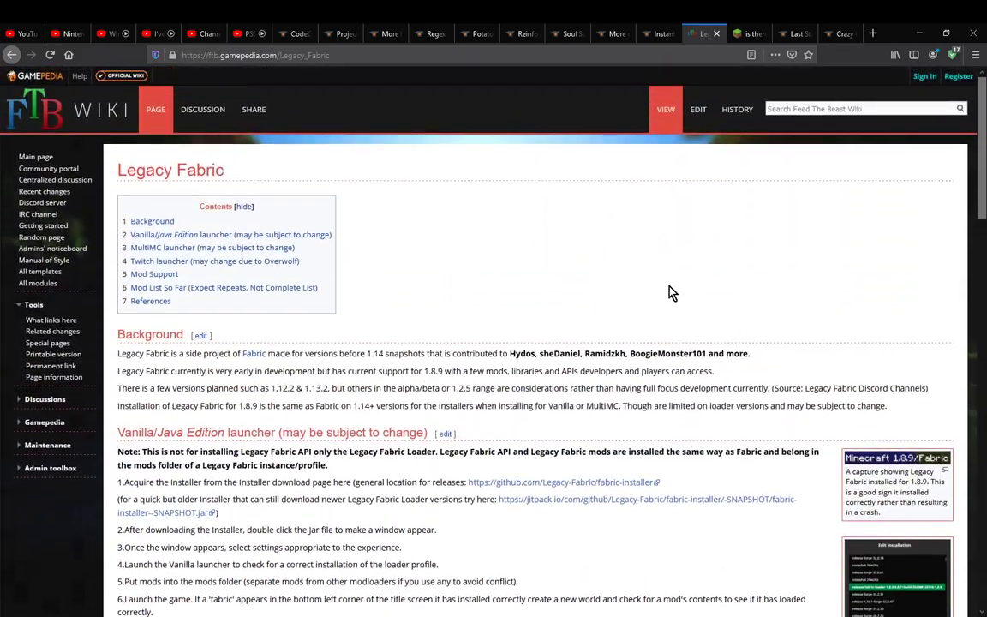
scroll(743, 300, down, 8)
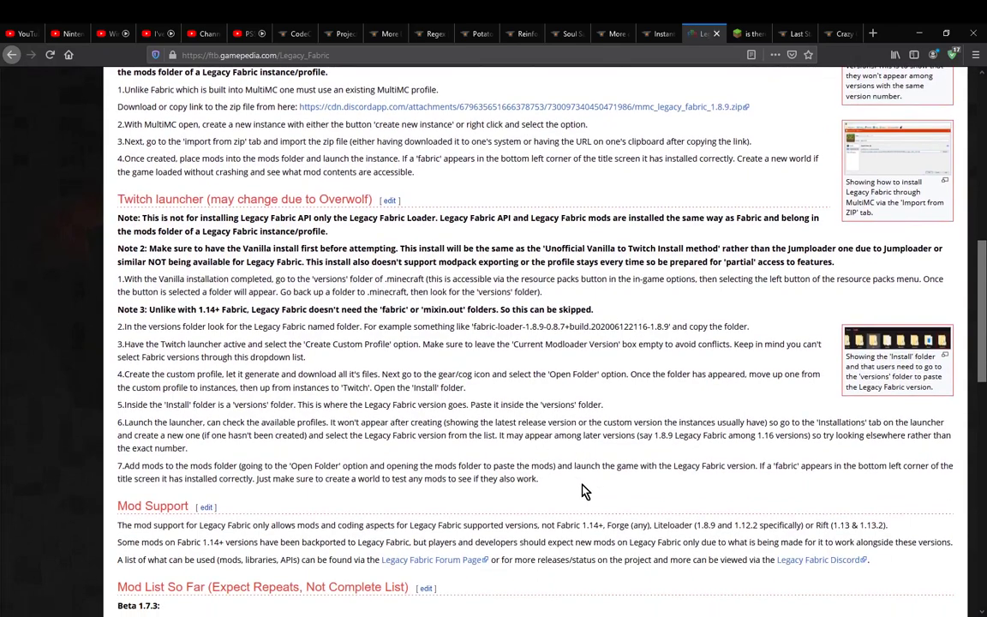
Step: Review the notes and numbered steps in the Twitch launcher section, temporarily highlighting the section's text and heading
drag(583, 489, 112, 215)
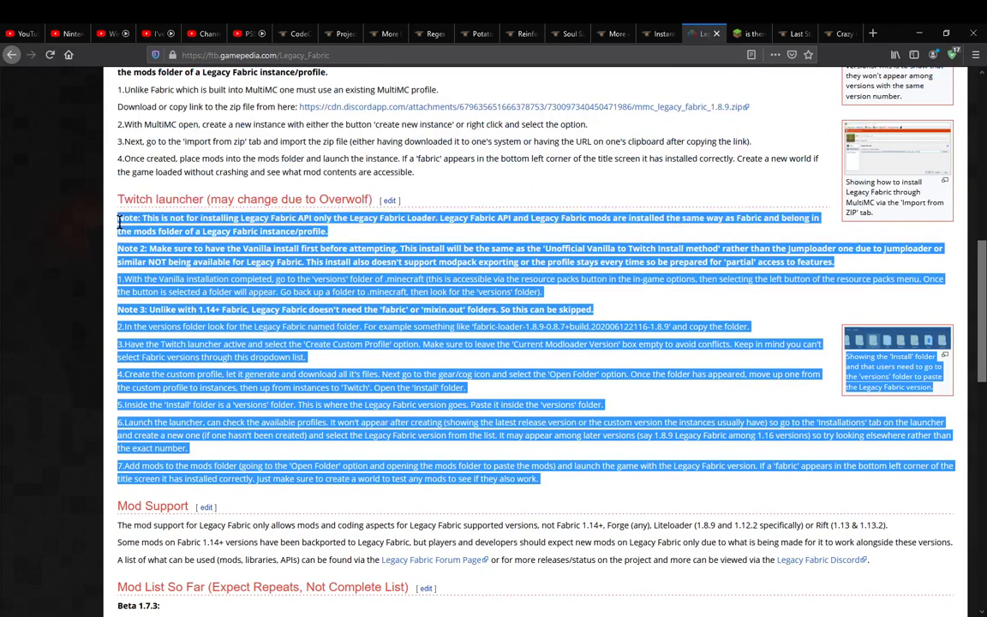
click(523, 187)
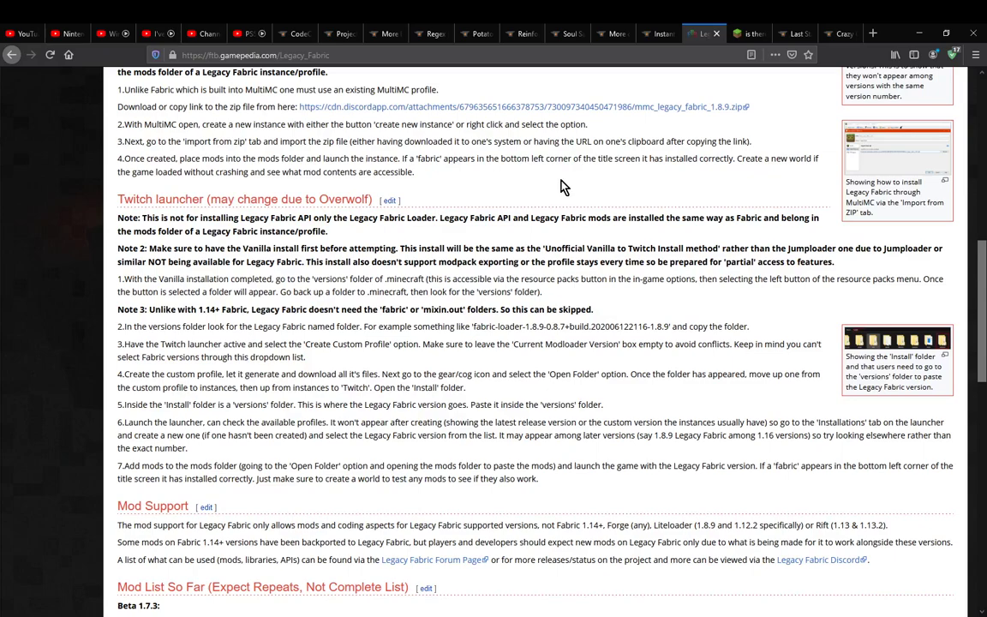
drag(374, 206, 206, 199)
click(506, 198)
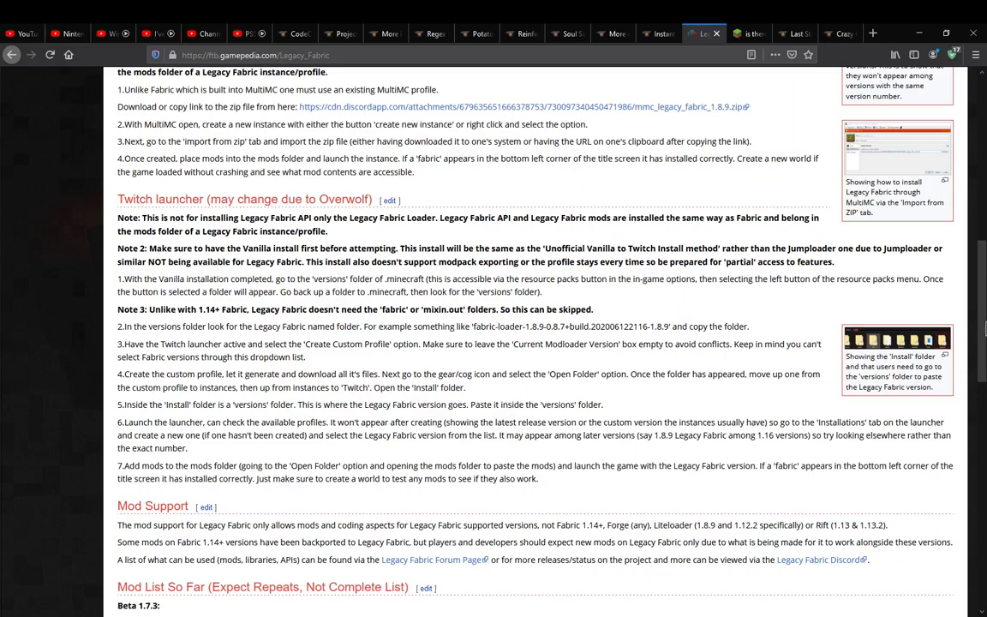
Step: Review the Vanilla/Java Edition launcher installation steps, temporarily highlighting them, and return to the start of the article
scroll(983, 308, up, 1)
scroll(982, 309, up, 1)
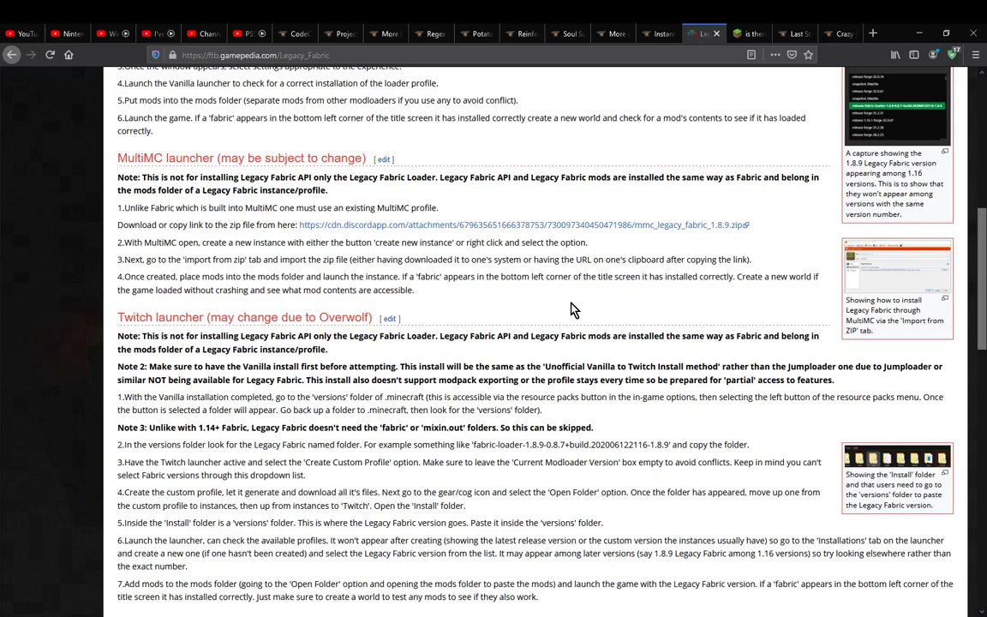
scroll(580, 331, up, 3)
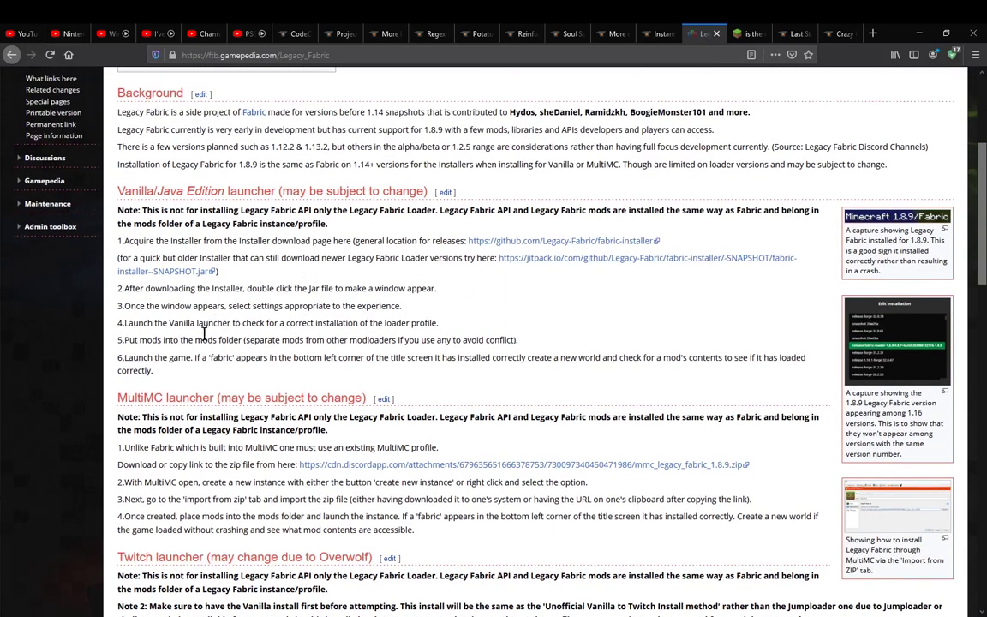
drag(169, 372, 108, 200)
click(565, 311)
scroll(612, 340, up, 1)
scroll(612, 340, up, 3)
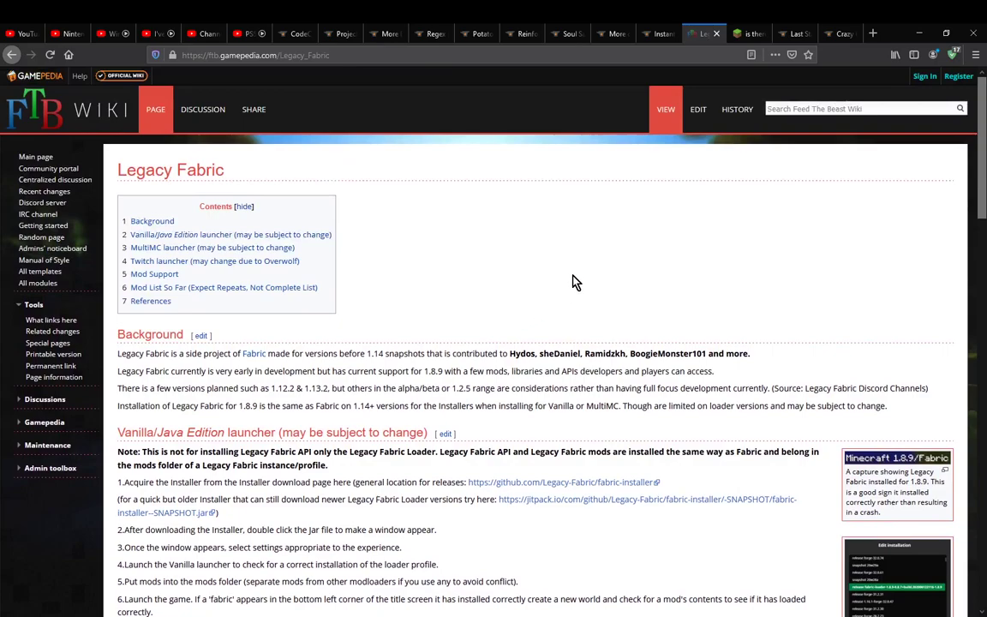
Step: Open the jitpack snapshot installer link in a new tab and decline the offered jar download
right_click(572, 499)
click(623, 350)
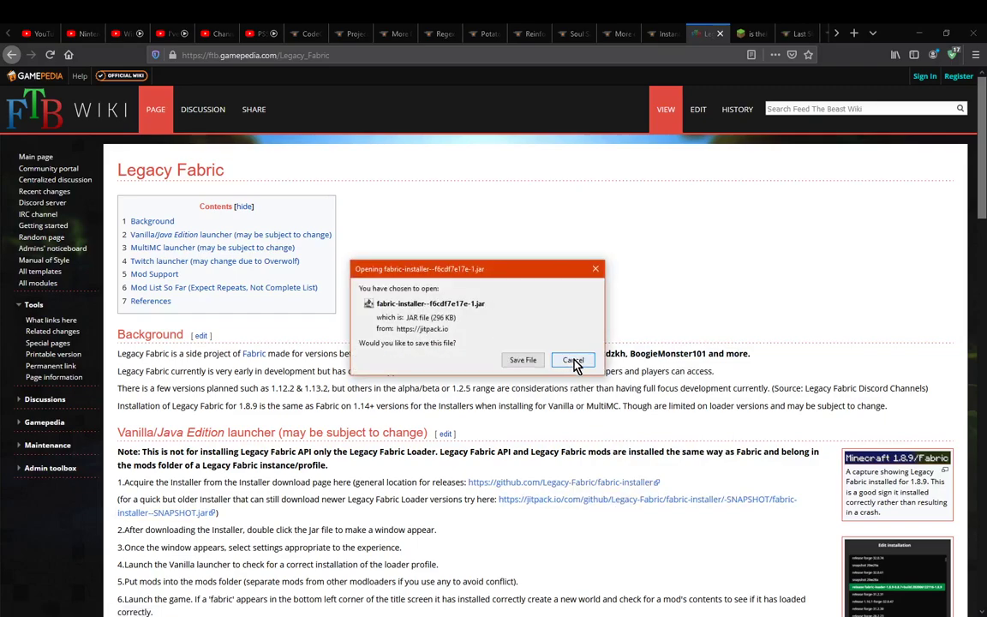
click(574, 361)
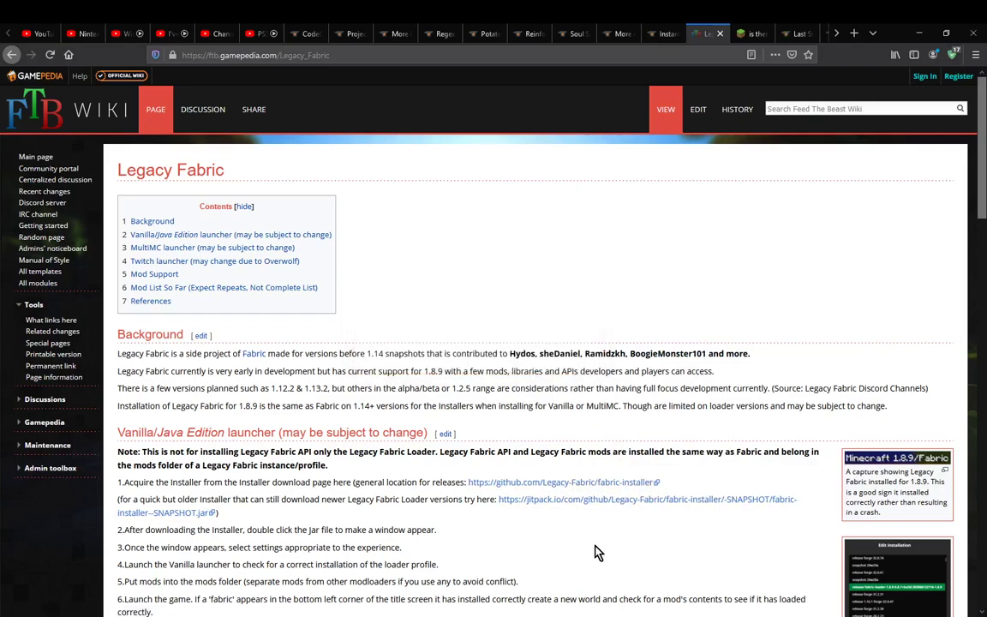
Step: Examine the Legacy-Fabric/fabric-installer GitHub page in a new tab, check its README download link without saving the file, and close the page
right_click(596, 486)
click(600, 334)
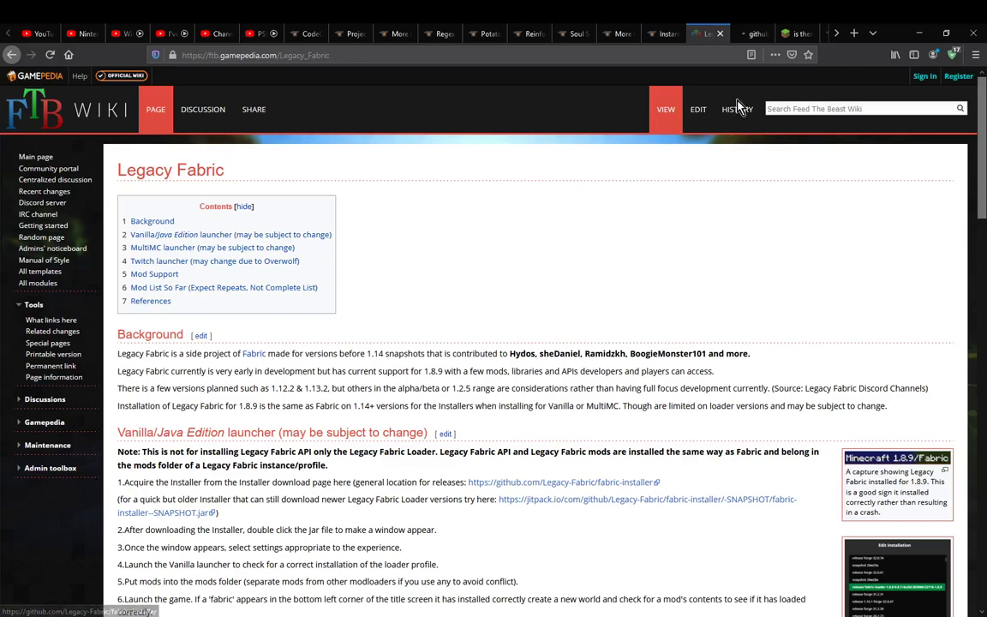
click(745, 35)
scroll(605, 322, down, 3)
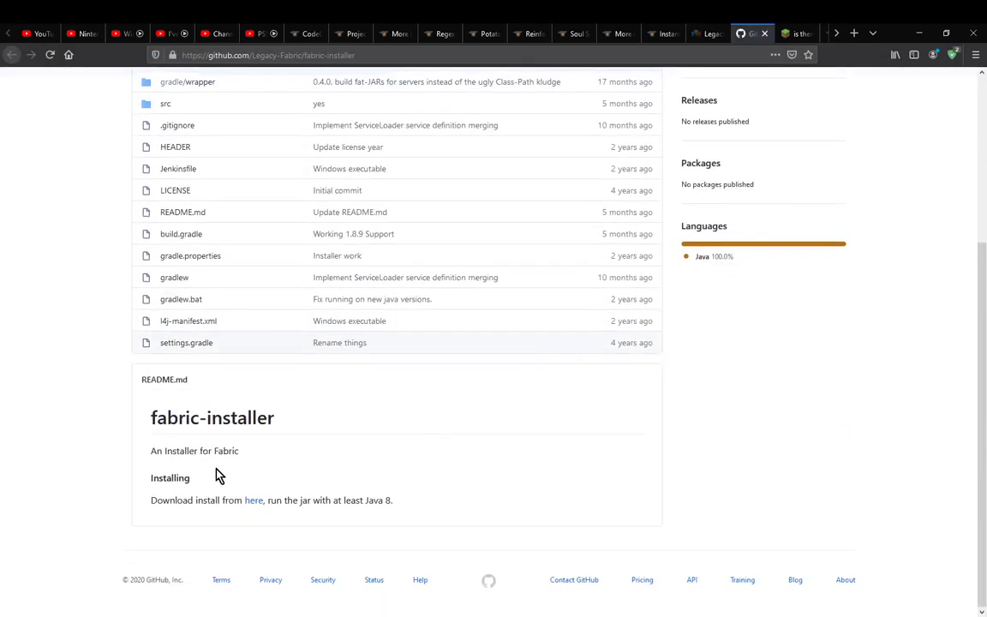
click(254, 501)
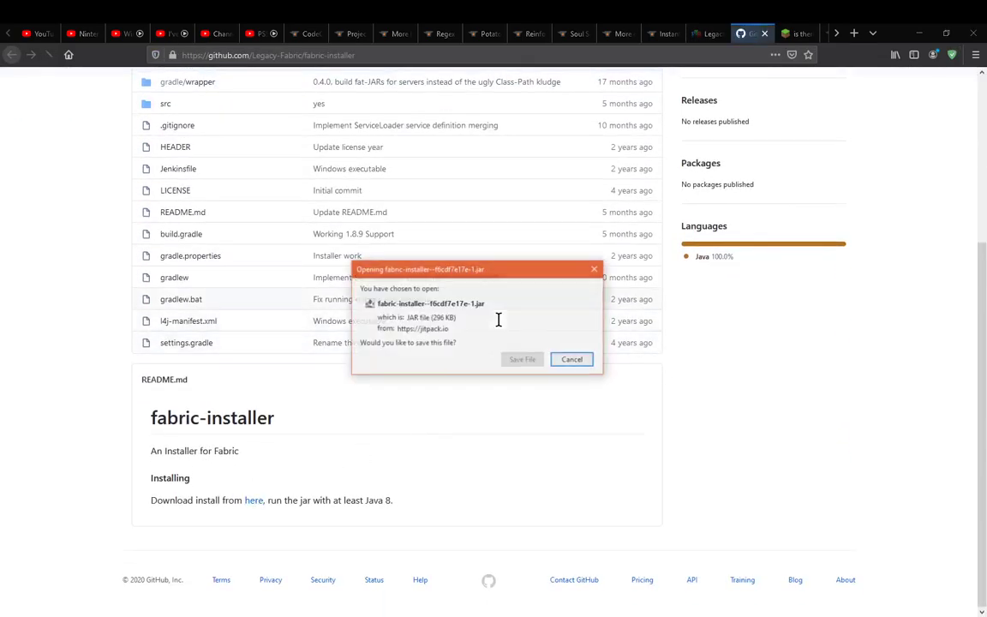
click(581, 360)
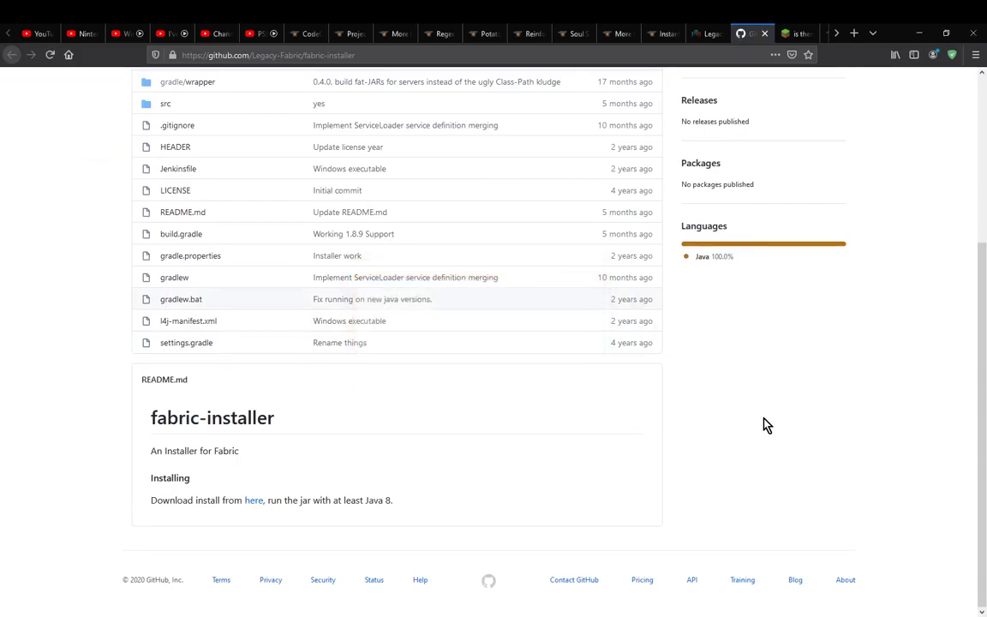
scroll(767, 424, up, 3)
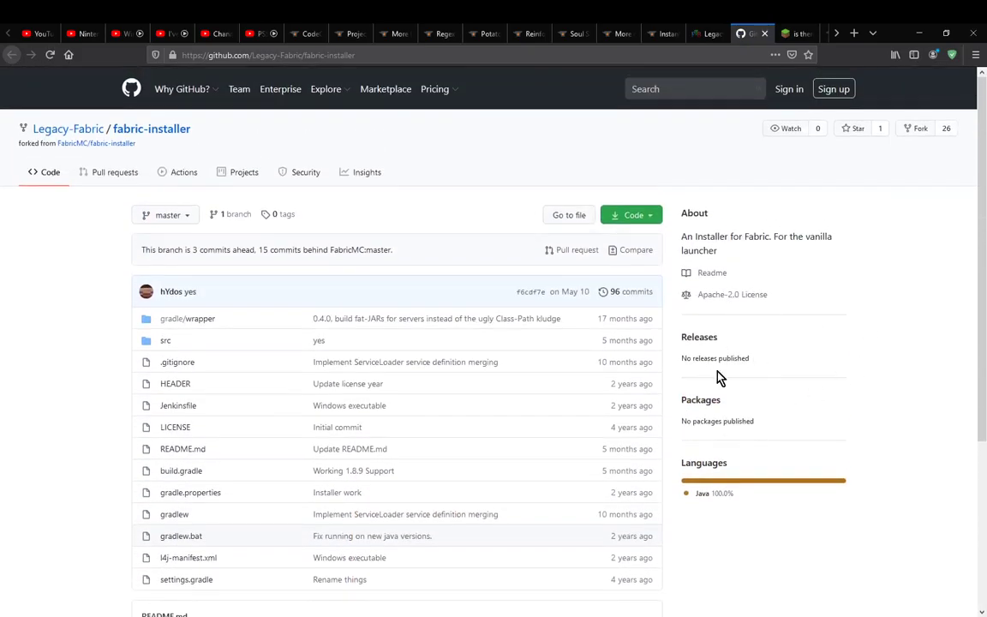
scroll(841, 381, down, 3)
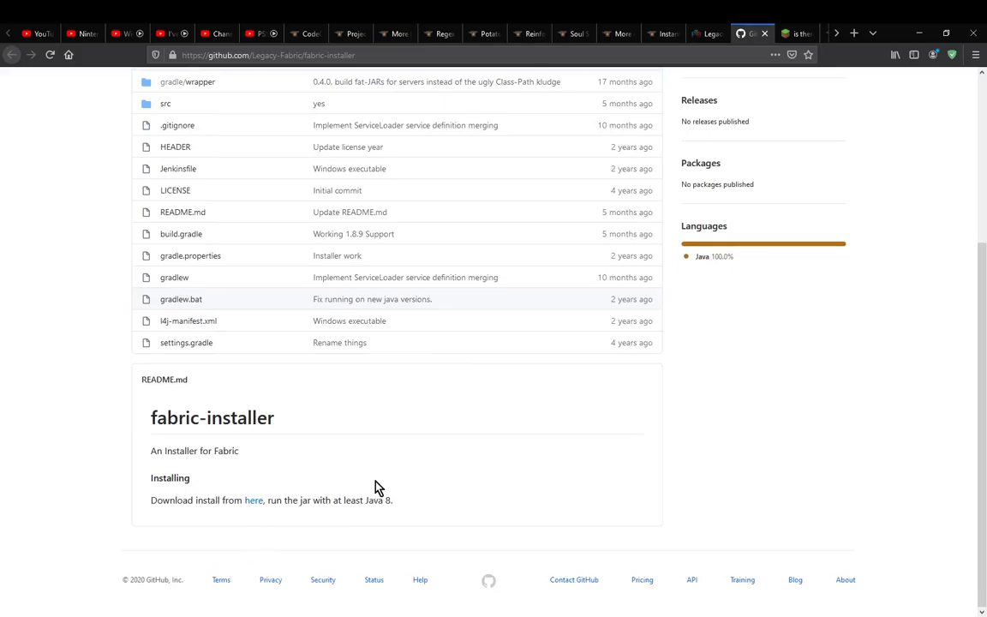
scroll(386, 484, up, 5)
click(765, 32)
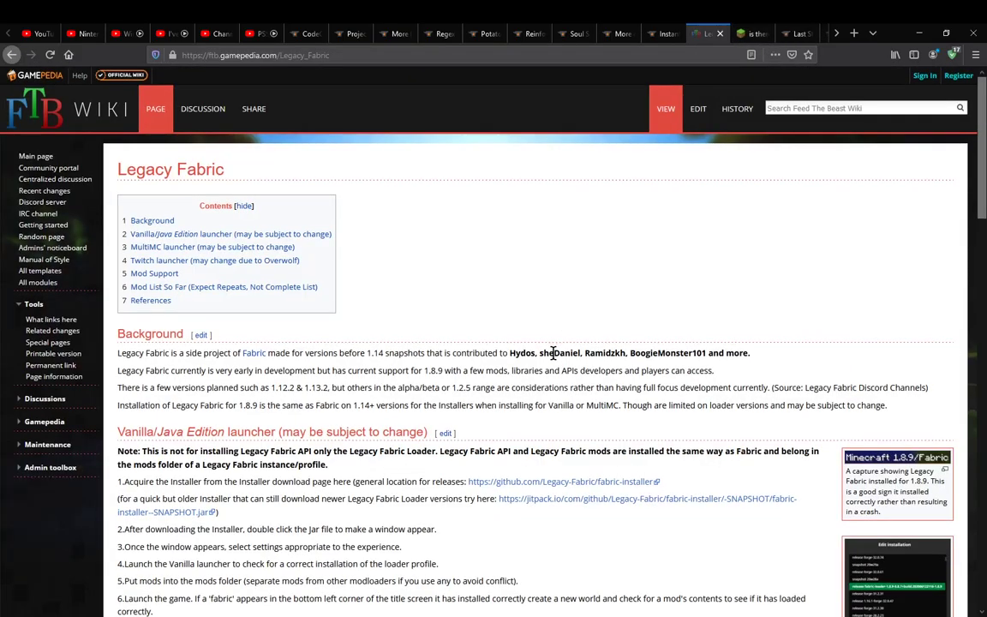
Step: Find fabric-installer--f6cdf7e17e-1.jar in the Downloads folder in File Explorer and run it
scroll(553, 353, down, 3)
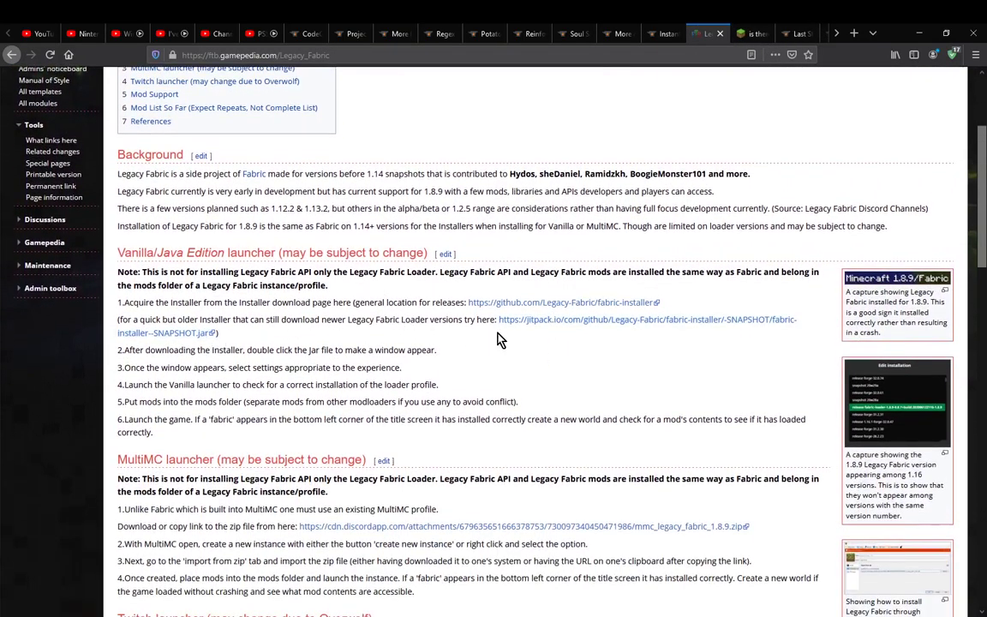
mouse_move(249, 613)
click(110, 562)
click(48, 174)
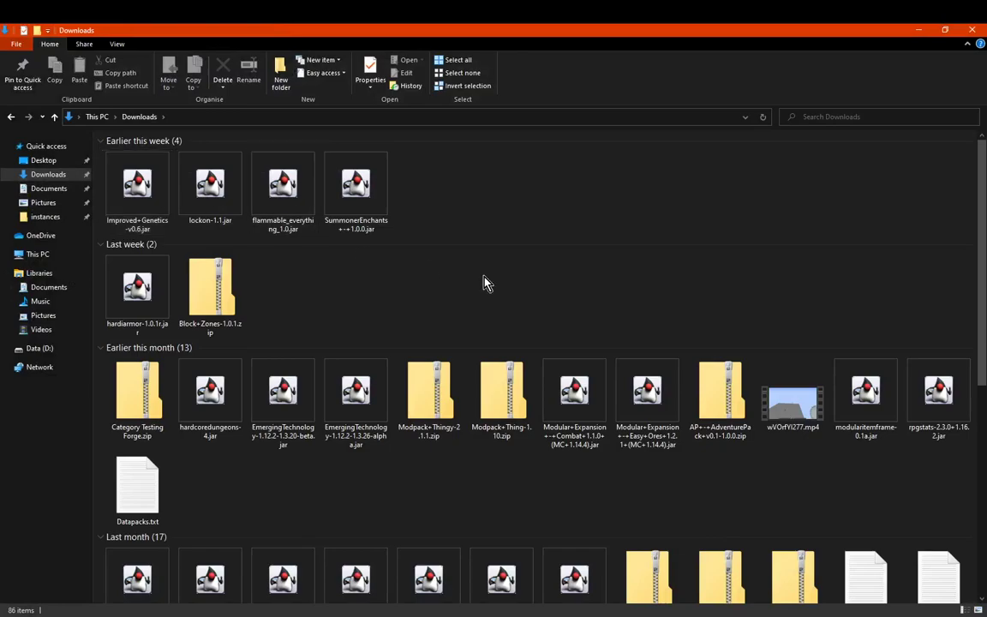
scroll(506, 285, down, 10)
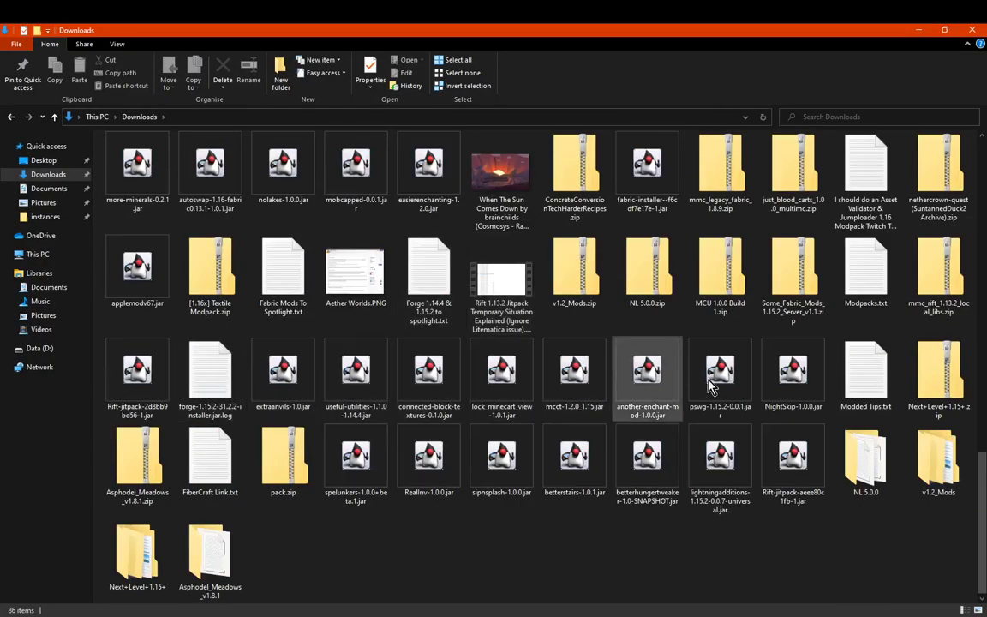
click(645, 165)
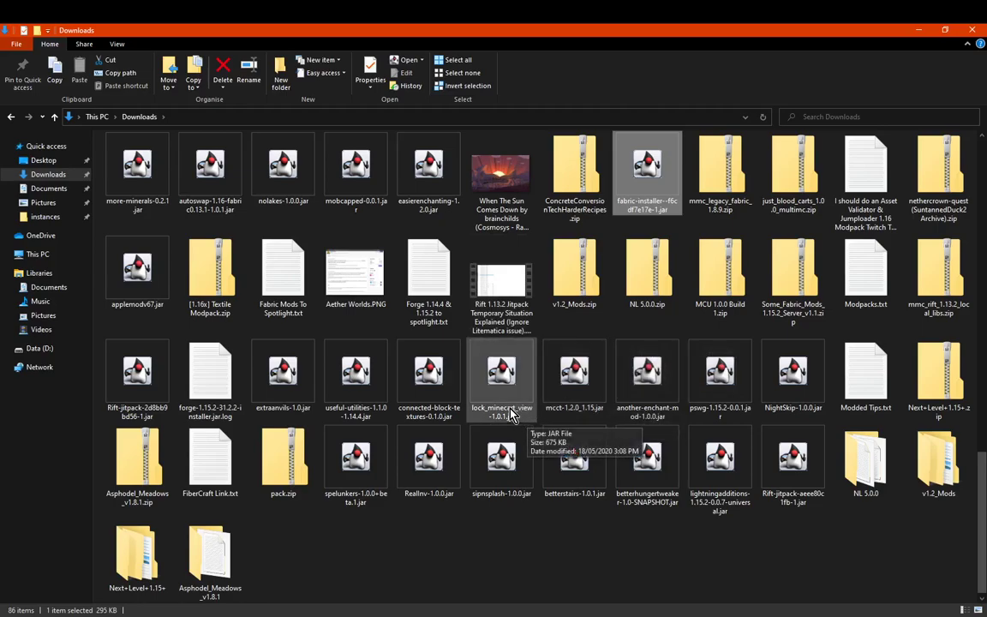
Step: Check the Fabric Installer's client options with Minecraft 1.8.9 and loader 0.9.3+build.202009100647 selected, and close it without installing
click(519, 289)
click(514, 297)
click(540, 306)
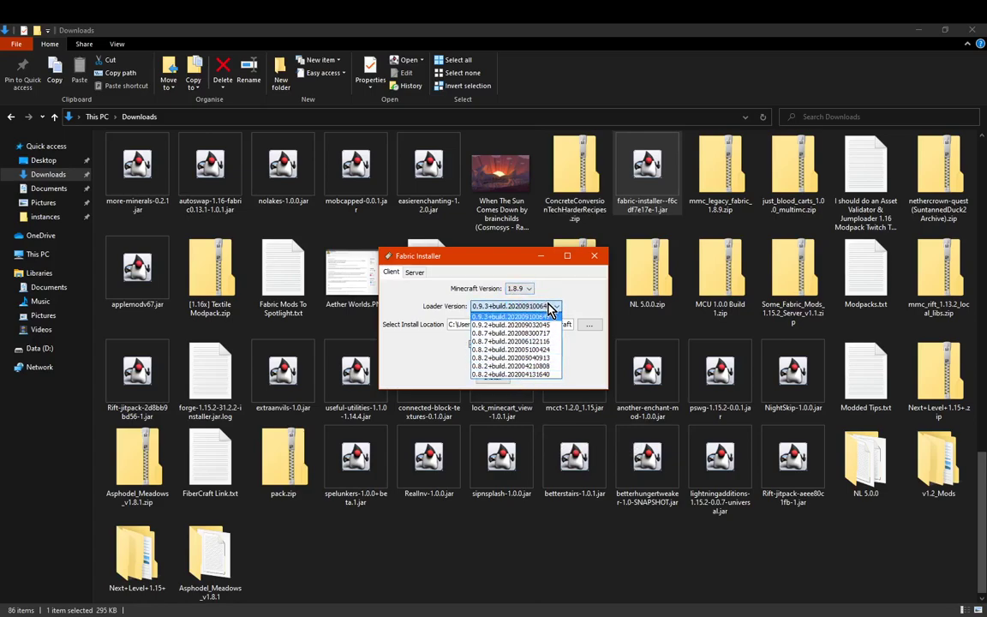
click(549, 316)
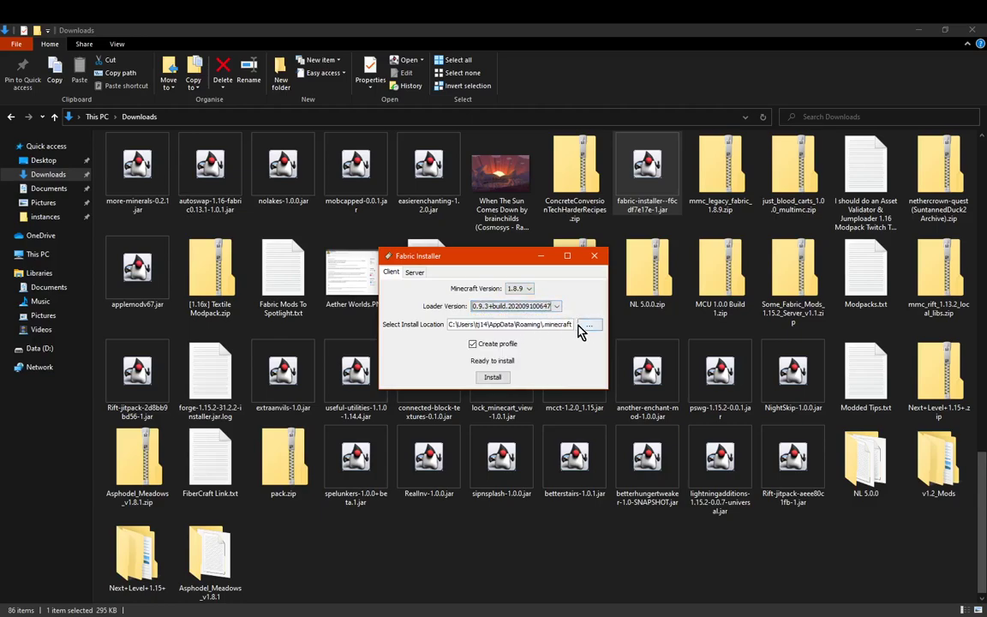
click(598, 260)
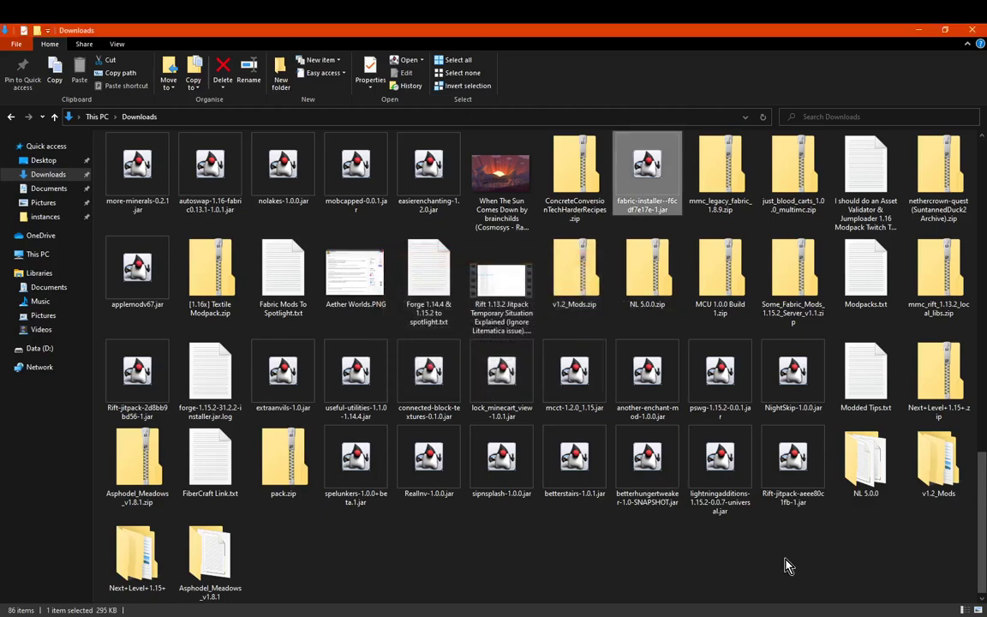
Step: Switch to the running Minecraft 1.8.9 game and open its resource pack folder from the game's options
click(918, 31)
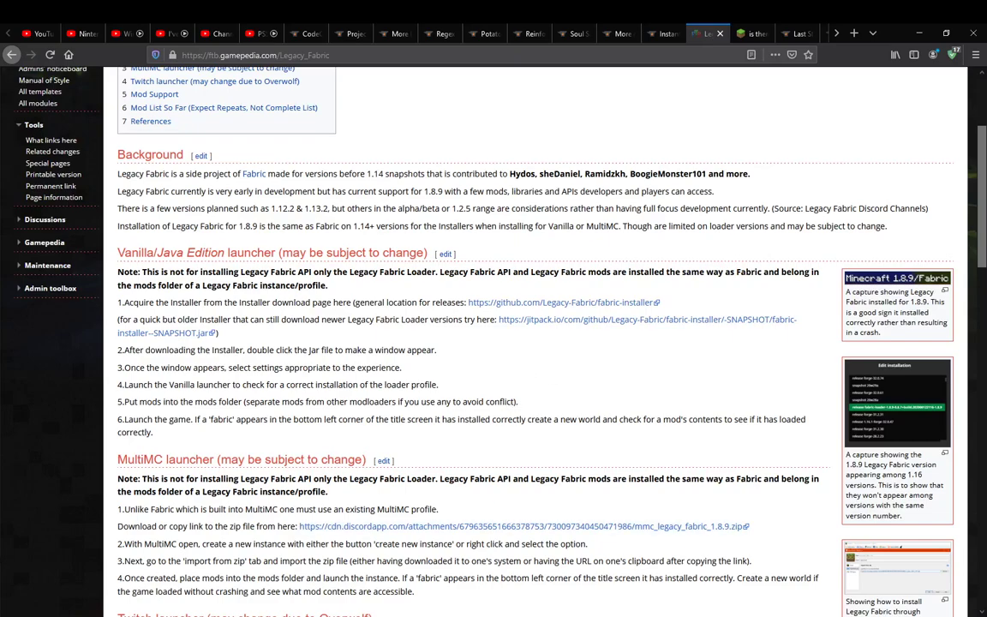
click(708, 202)
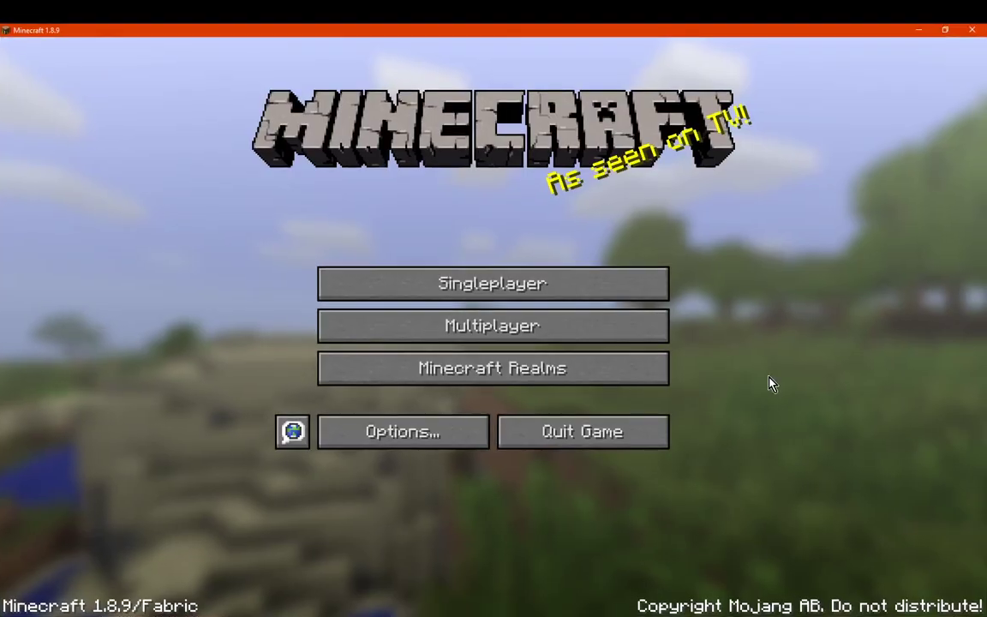
click(412, 441)
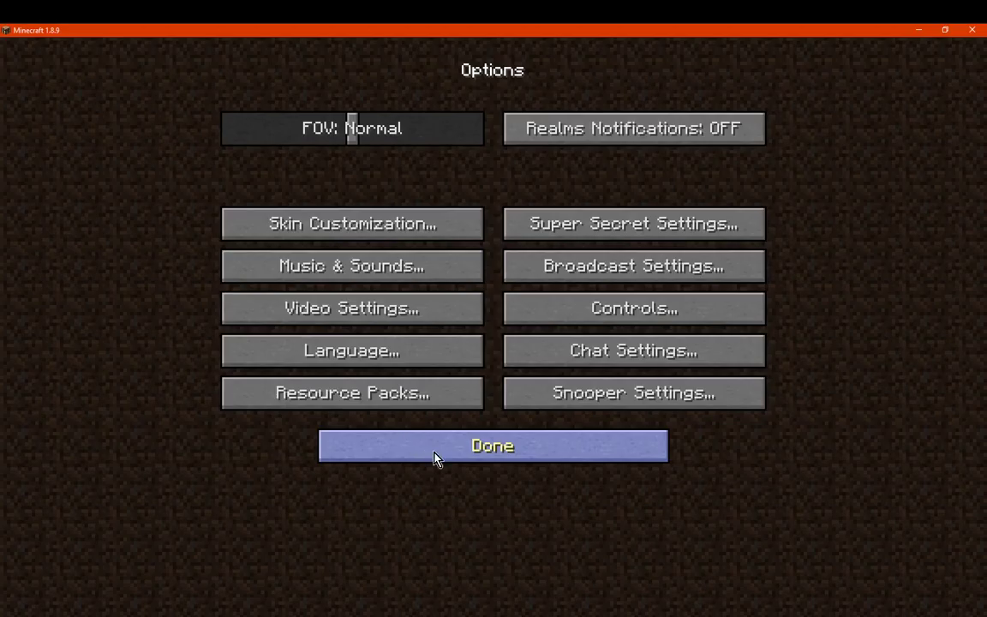
click(412, 399)
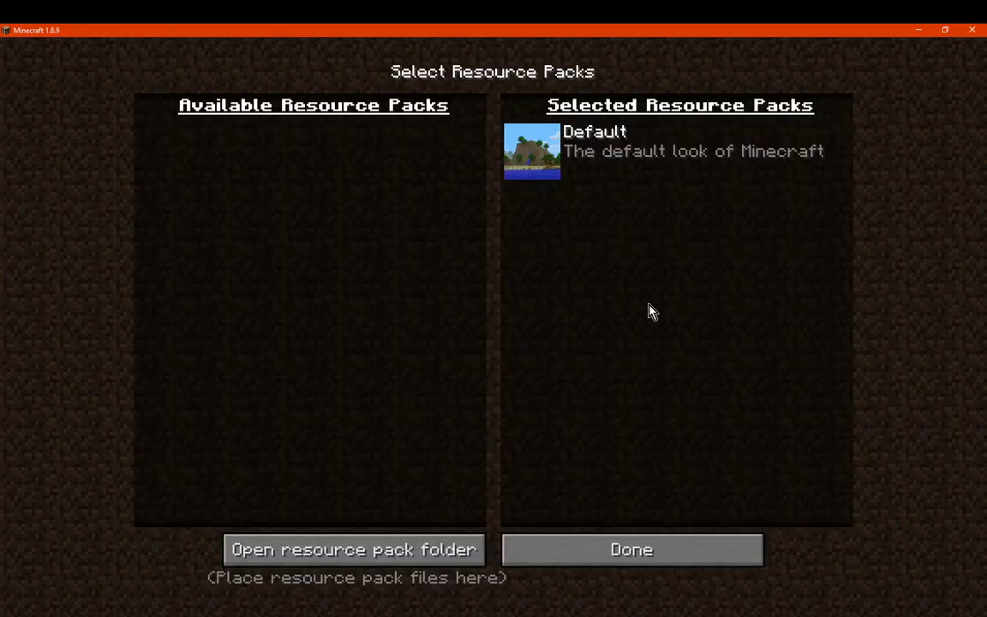
click(377, 553)
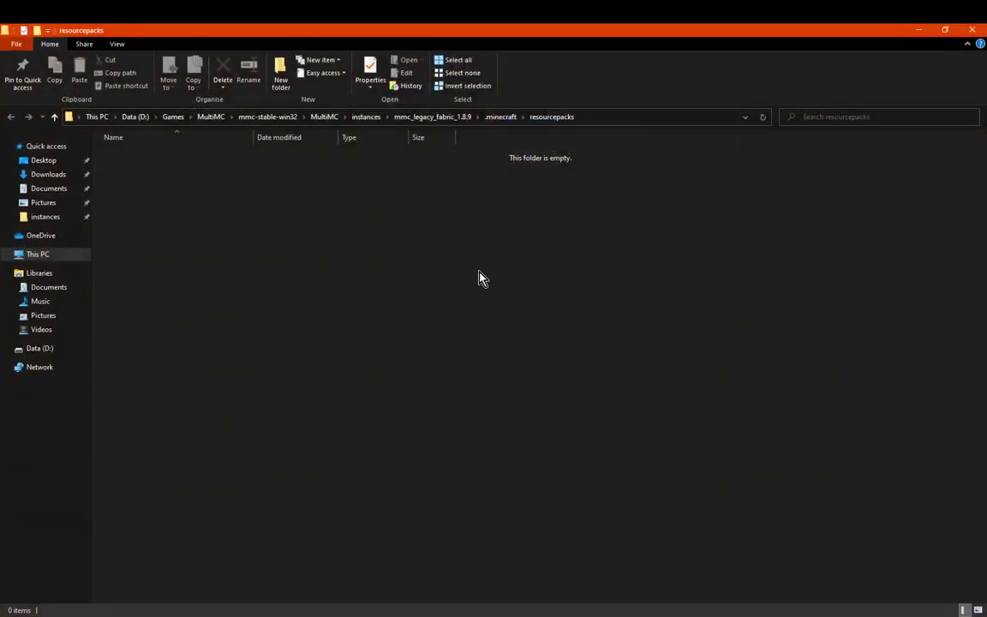
Step: Go up to the instance's .minecraft folder, look inside its mods folder, and return to .minecraft
click(502, 118)
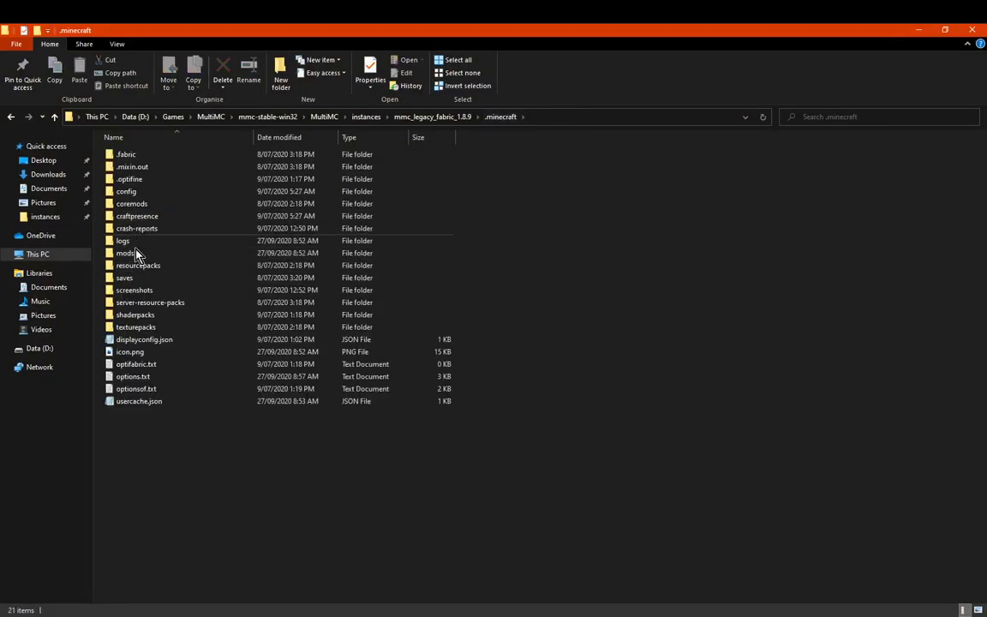
double_click(134, 256)
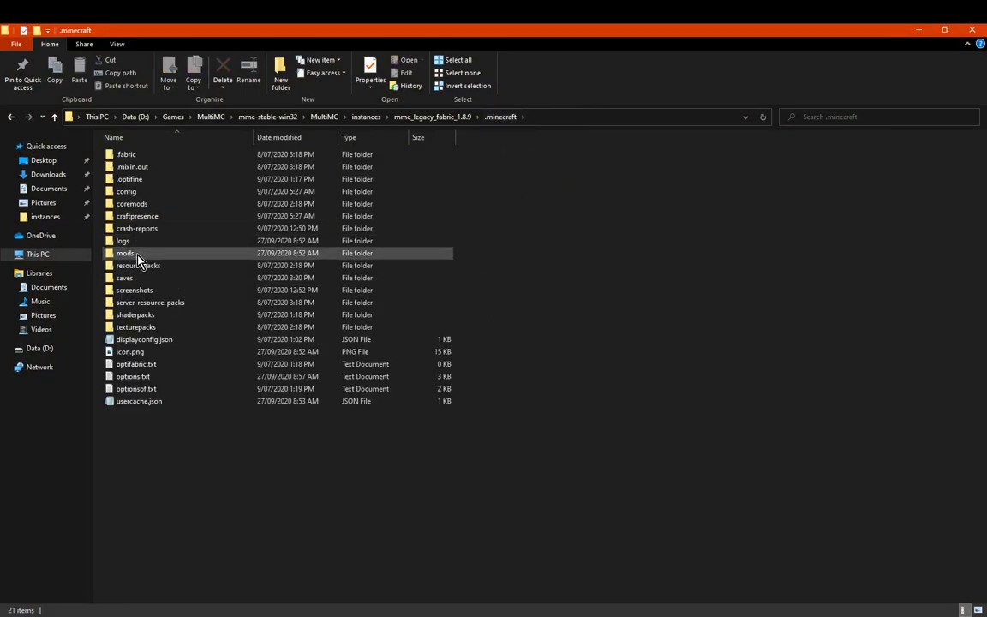
click(495, 117)
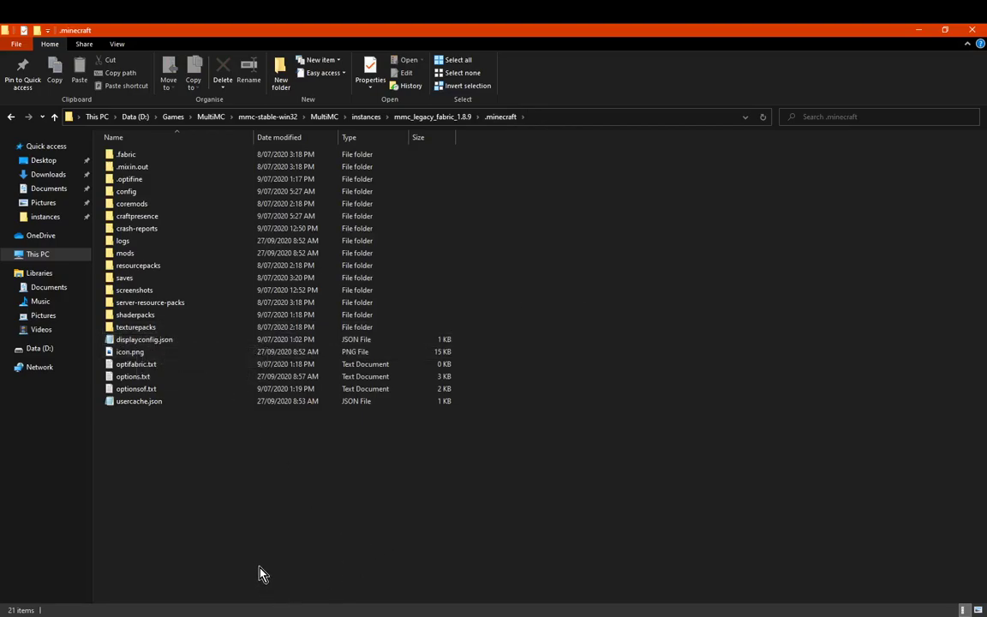
Step: Switch to the Snipping Tool capture of the .minecraft versions folder with the circled Legacy Fabric loader folder
key(alt+Tab)
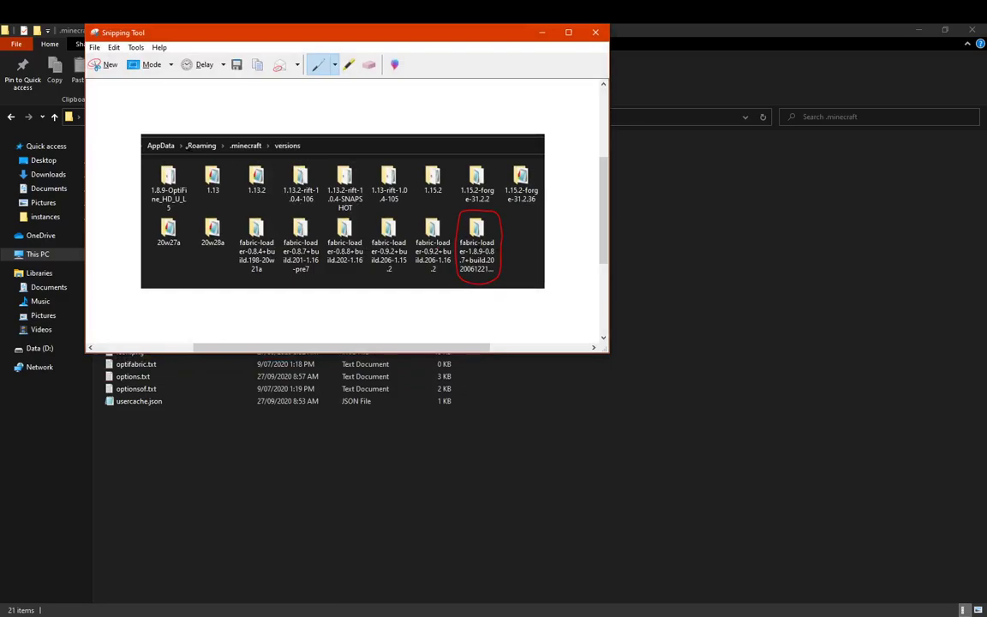
Step: Put away the folder capture and the .minecraft window, leave the game's options, and return to the Legacy Fabric wiki page
mouse_move(151, 152)
mouse_down()
mouse_move(286, 154)
mouse_move(311, 144)
mouse_up()
click(540, 36)
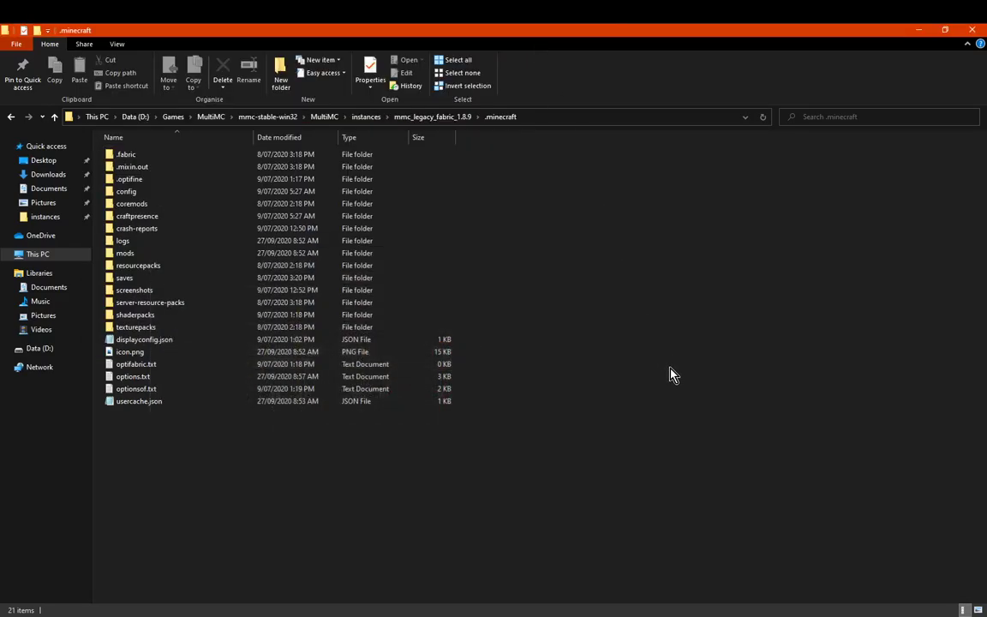
click(919, 30)
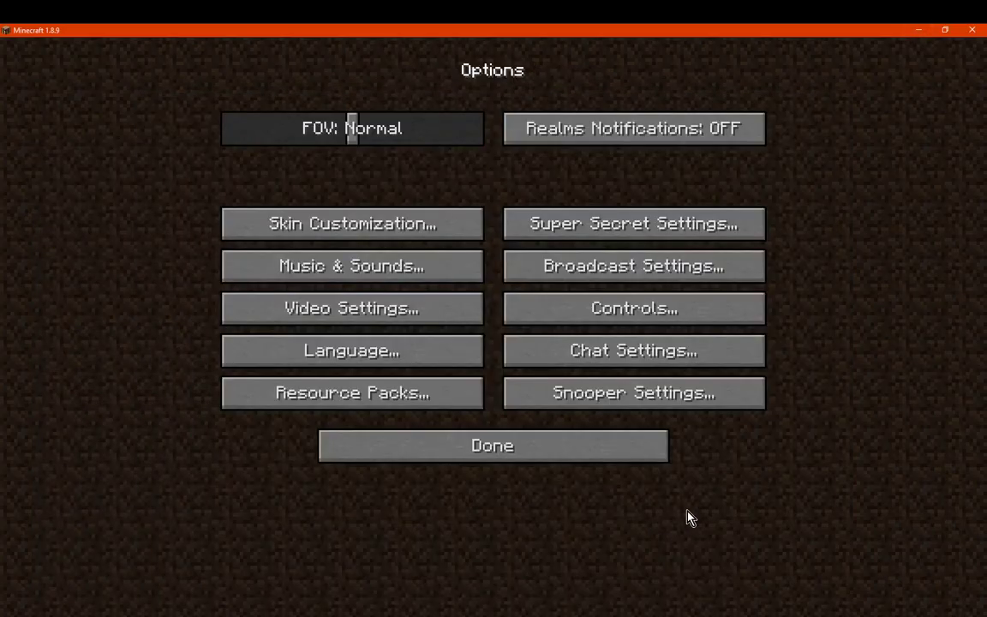
click(600, 445)
click(918, 30)
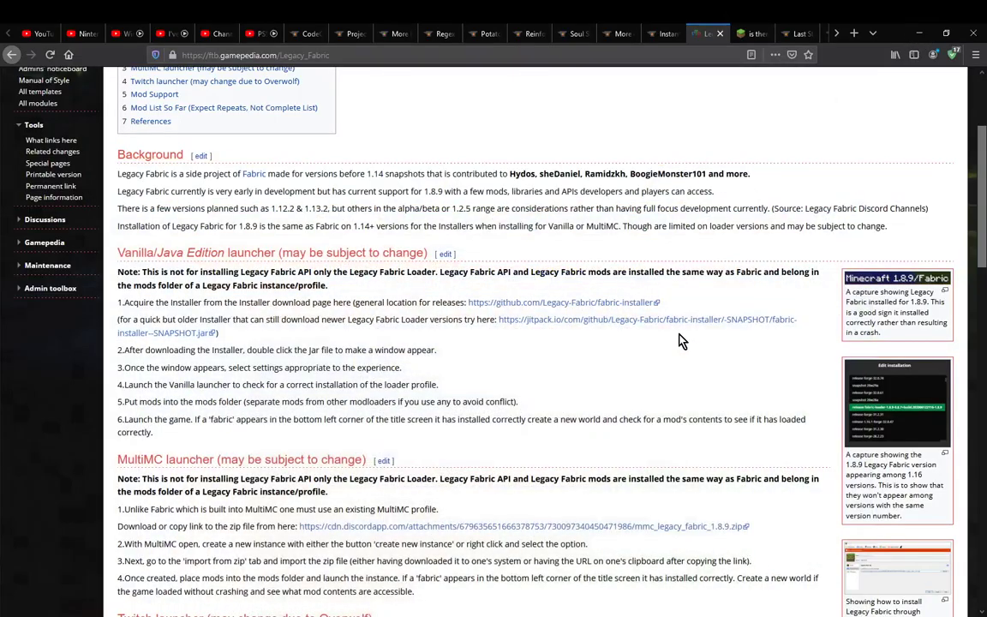
Step: Read down from the Vanilla steps to the Twitch launcher section's first step about the .minecraft 'versions' folder
drag(205, 446, 108, 364)
click(613, 401)
scroll(644, 397, down, 3)
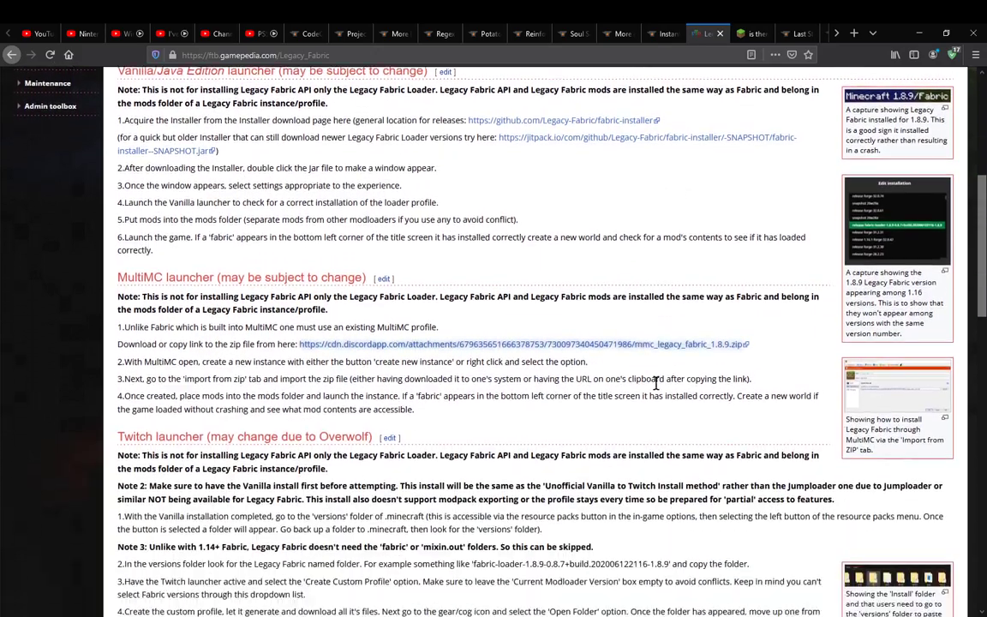
scroll(615, 385, down, 2)
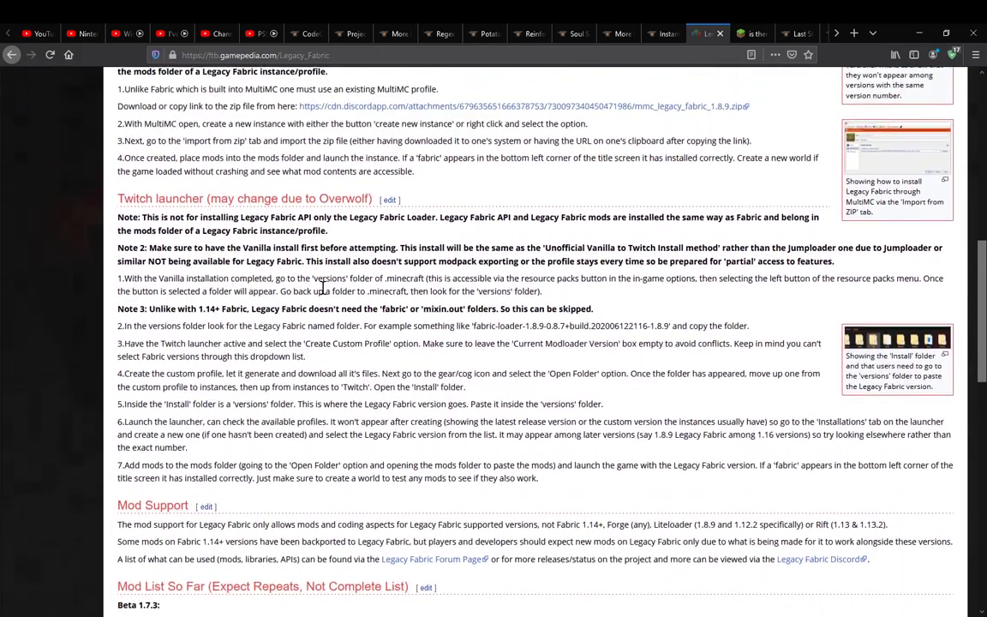
drag(274, 280, 118, 279)
click(382, 283)
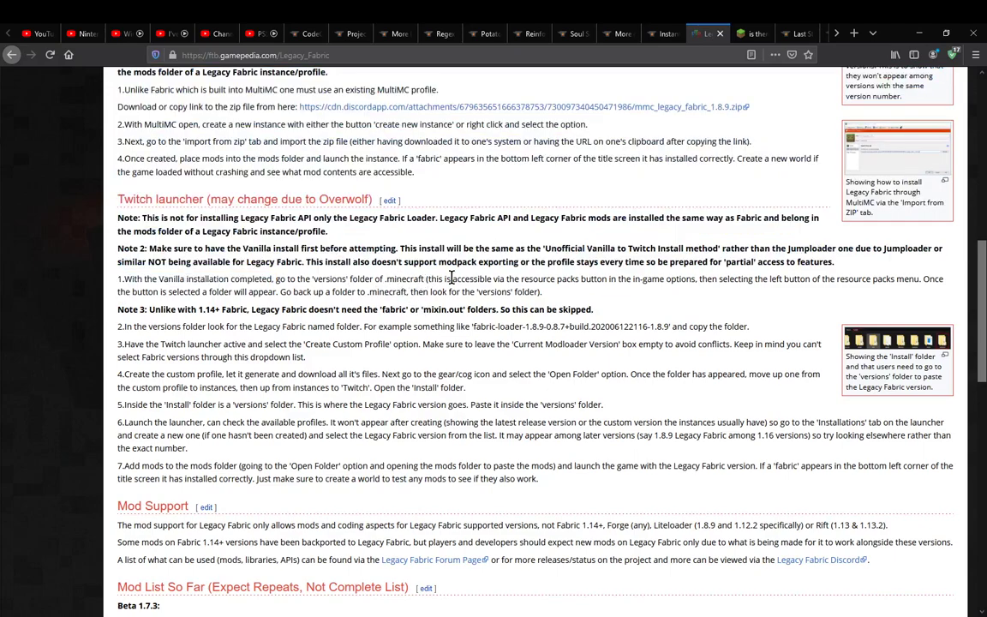
drag(374, 281, 311, 280)
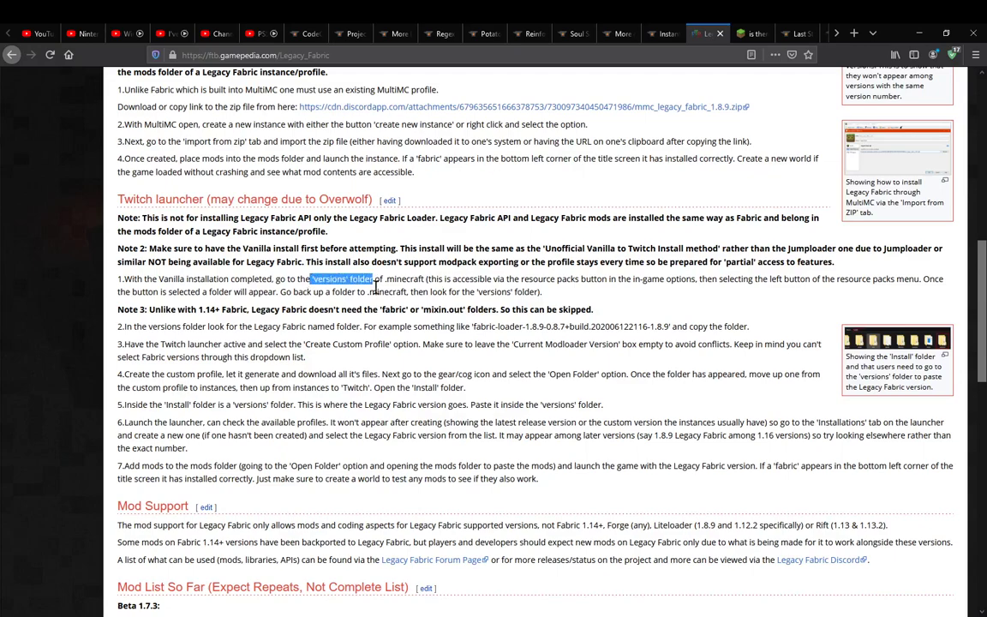
click(682, 315)
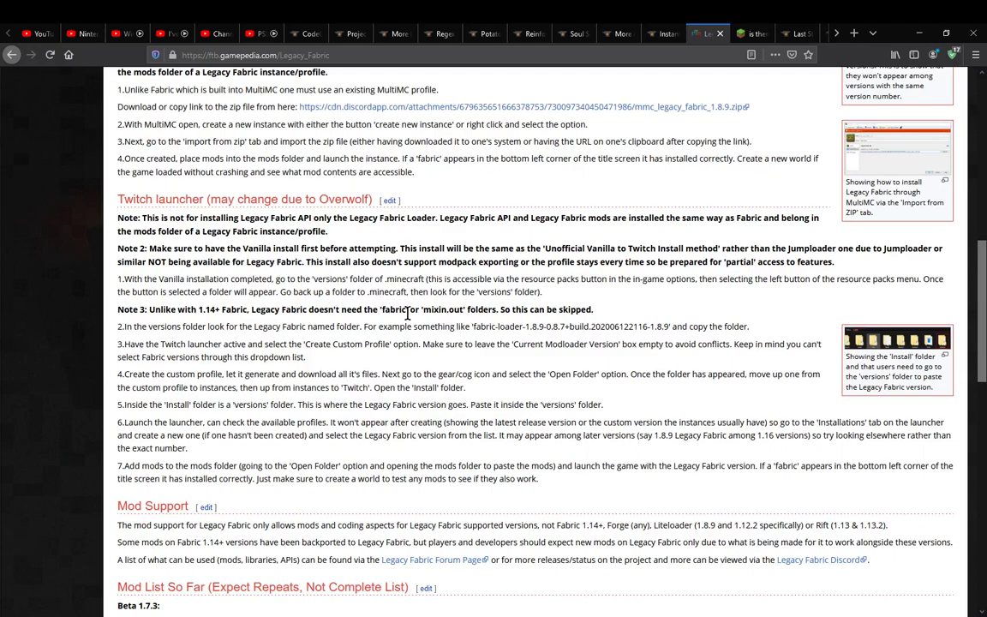
Step: Read Note 3 of the Twitch launcher section about the 'fabric' and 'mixin.out' folders
drag(380, 310, 463, 310)
click(624, 306)
drag(597, 316, 119, 313)
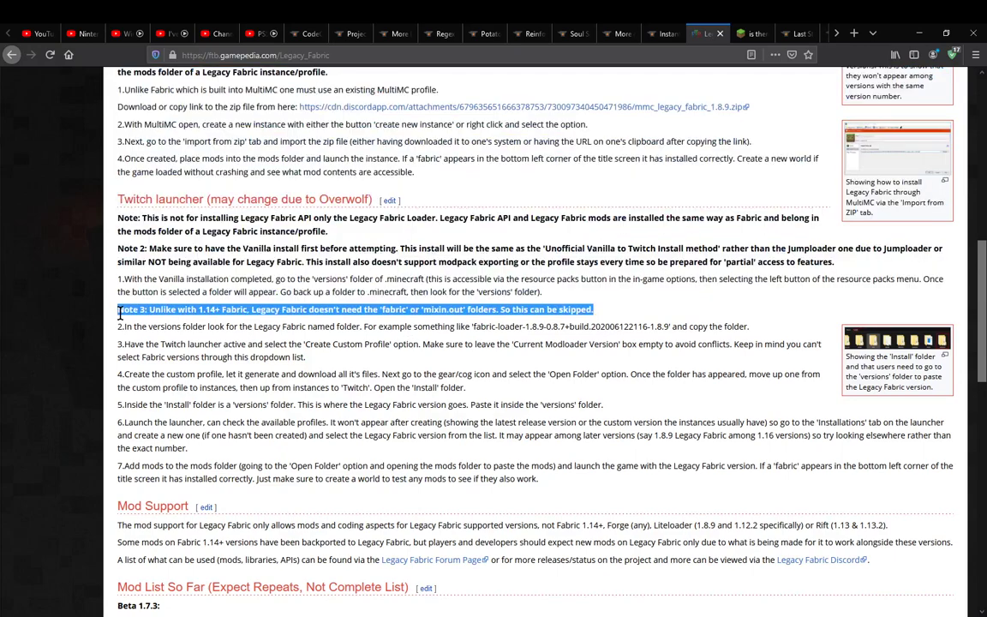
click(417, 310)
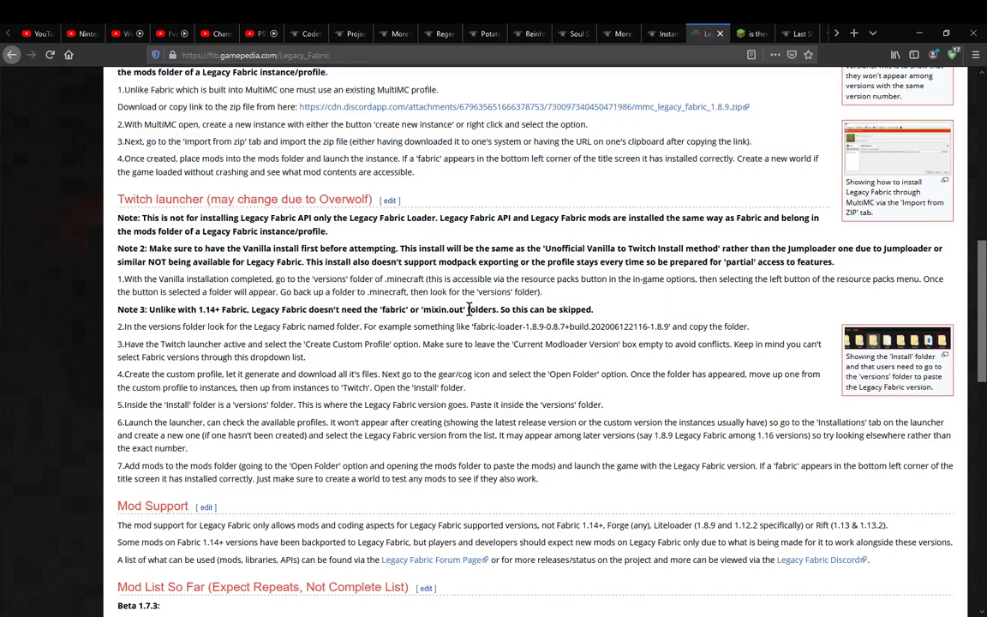
drag(498, 310, 378, 310)
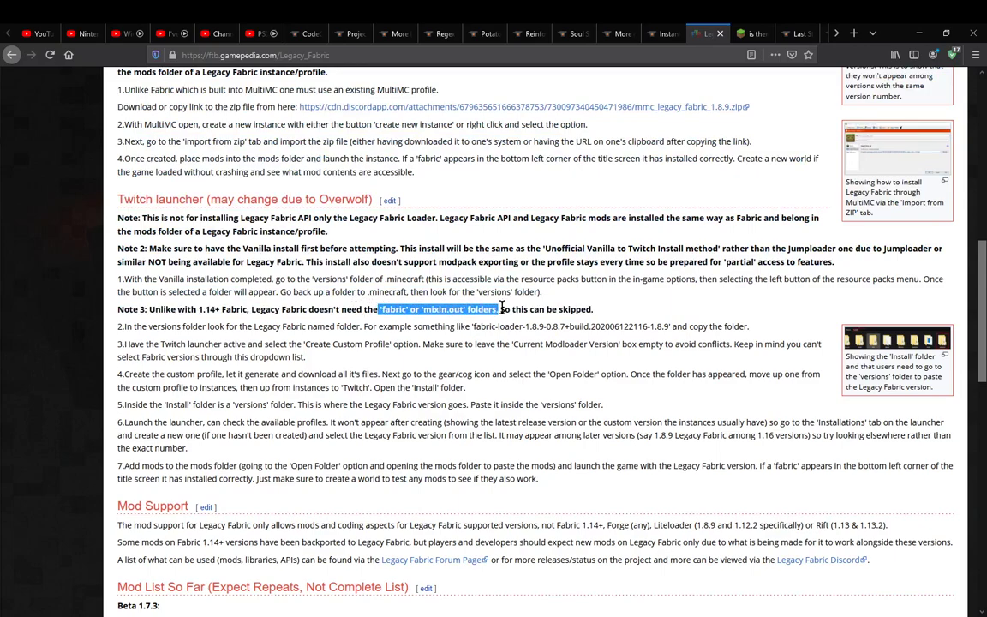
drag(268, 310, 592, 310)
click(573, 300)
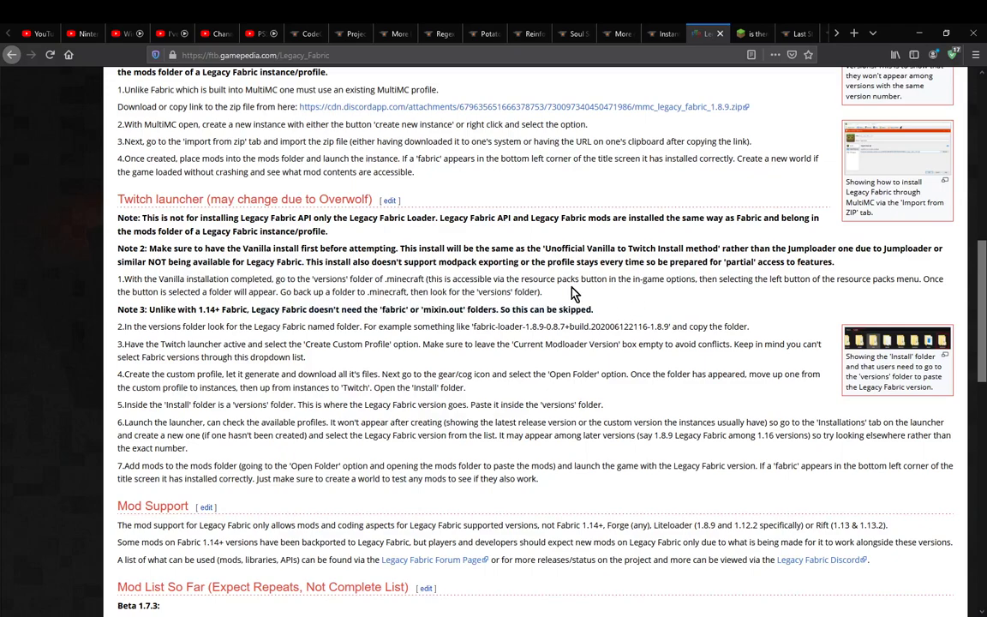
Step: Read step 2 of the Twitch launcher section about copying the Legacy Fabric loader folder
scroll(49, 336, down, 1)
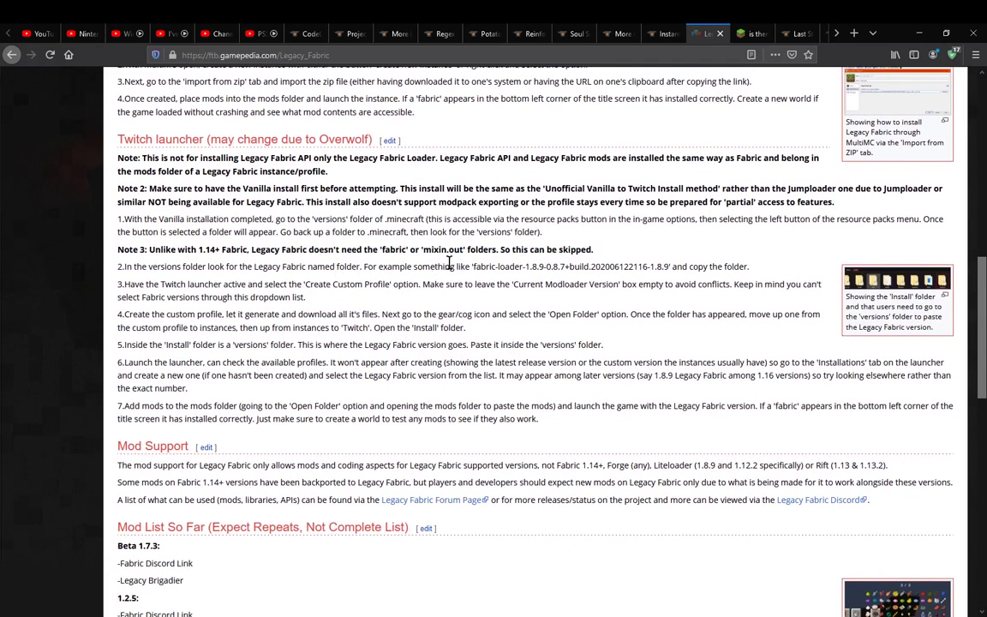
drag(757, 276, 377, 267)
click(645, 259)
drag(761, 274, 670, 268)
click(782, 266)
Step: Switch to the Twitch app, go back to the Minecraft modpack list, and start a new custom profile
key(alt+Tab)
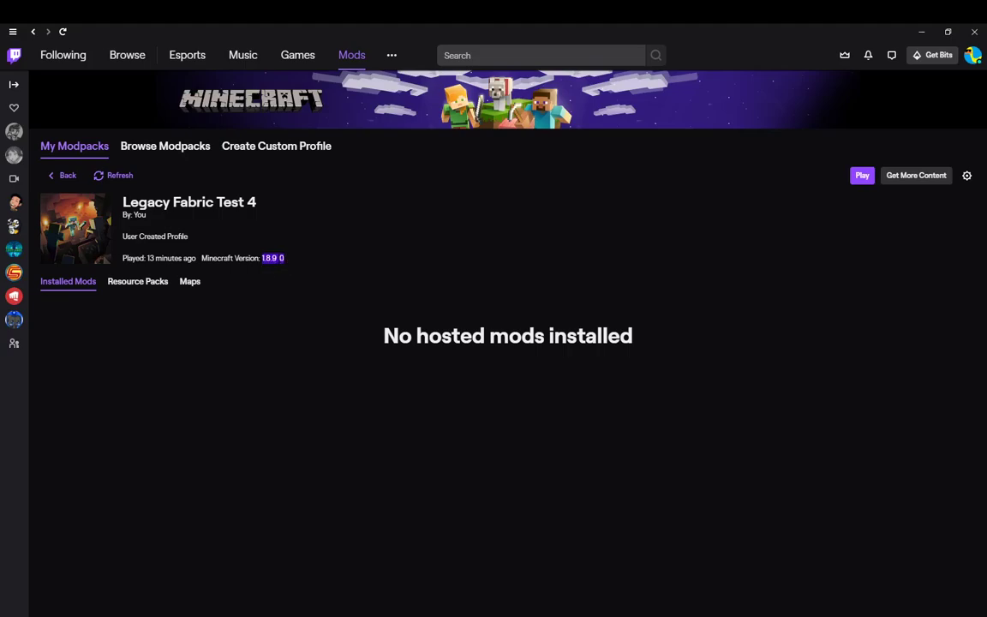
click(57, 176)
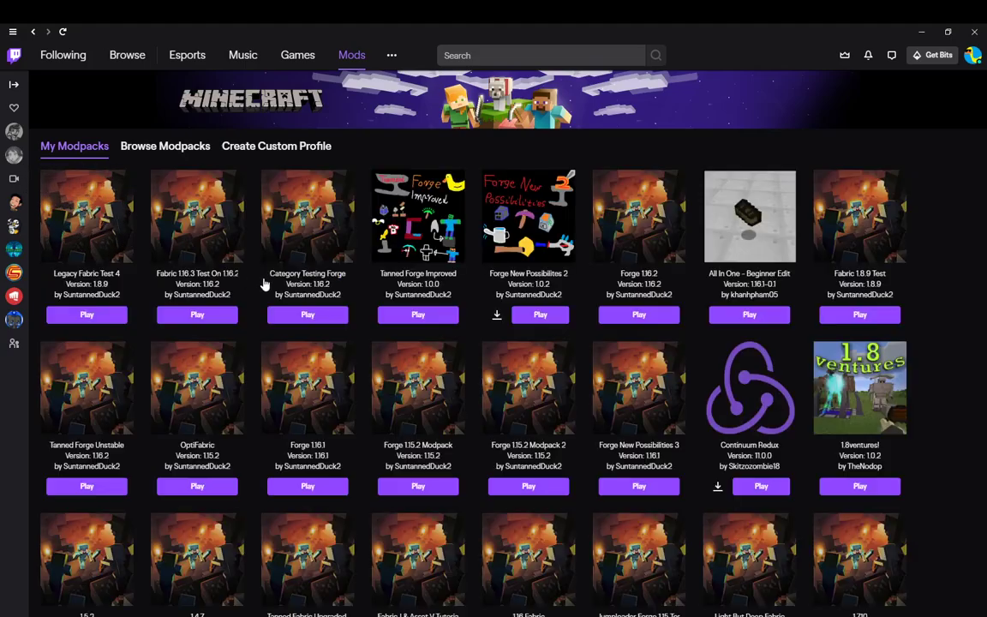
click(272, 148)
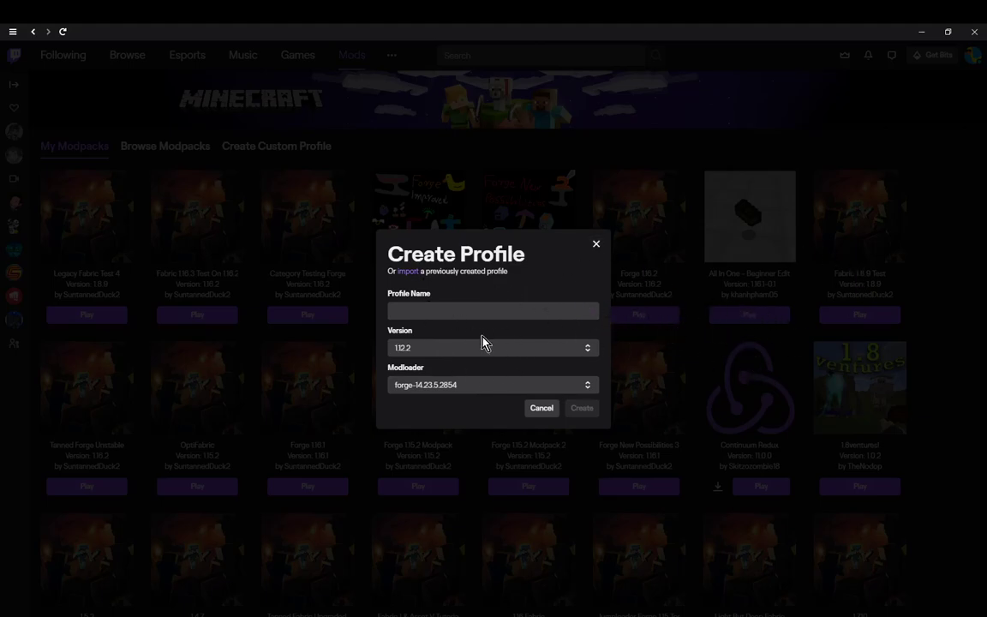
Step: Set the custom profile's version to 1.8.9 and its modloader to None, and close it without creating the profile
click(444, 386)
click(443, 349)
scroll(439, 424, down, 5)
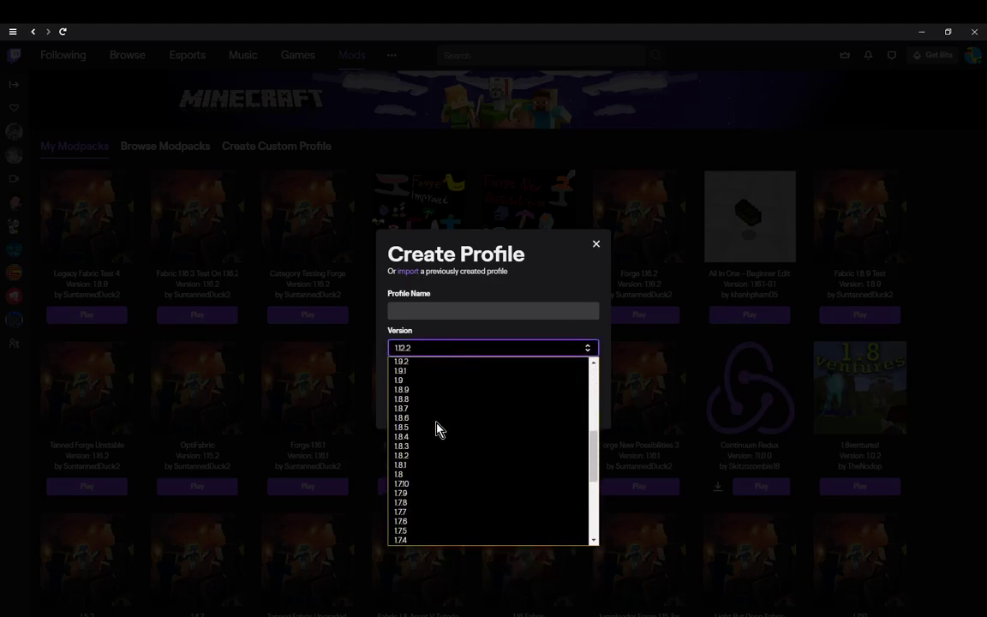
scroll(437, 429, down, 2)
scroll(437, 429, up, 3)
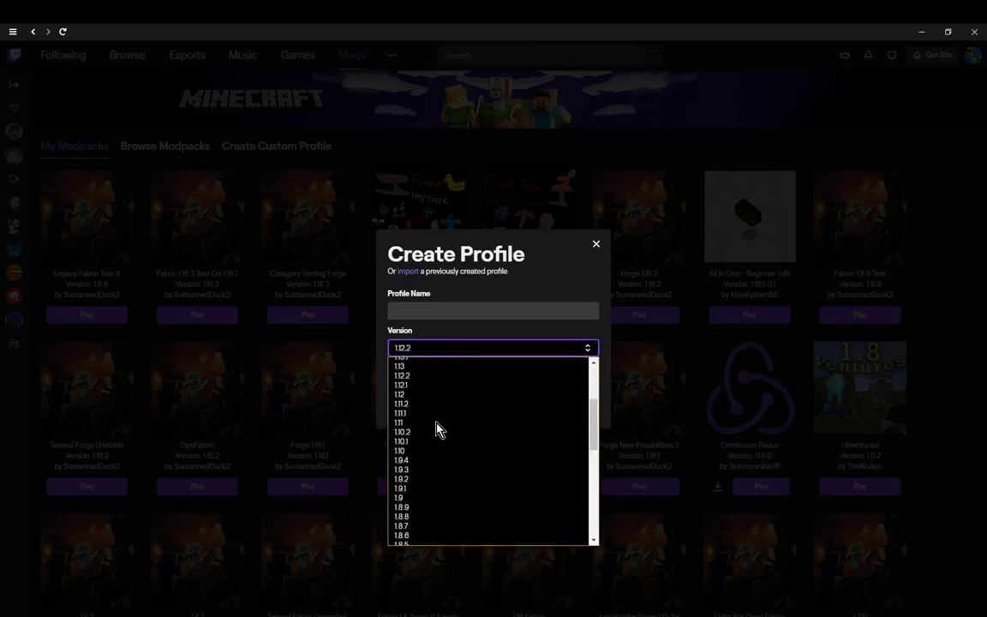
click(419, 509)
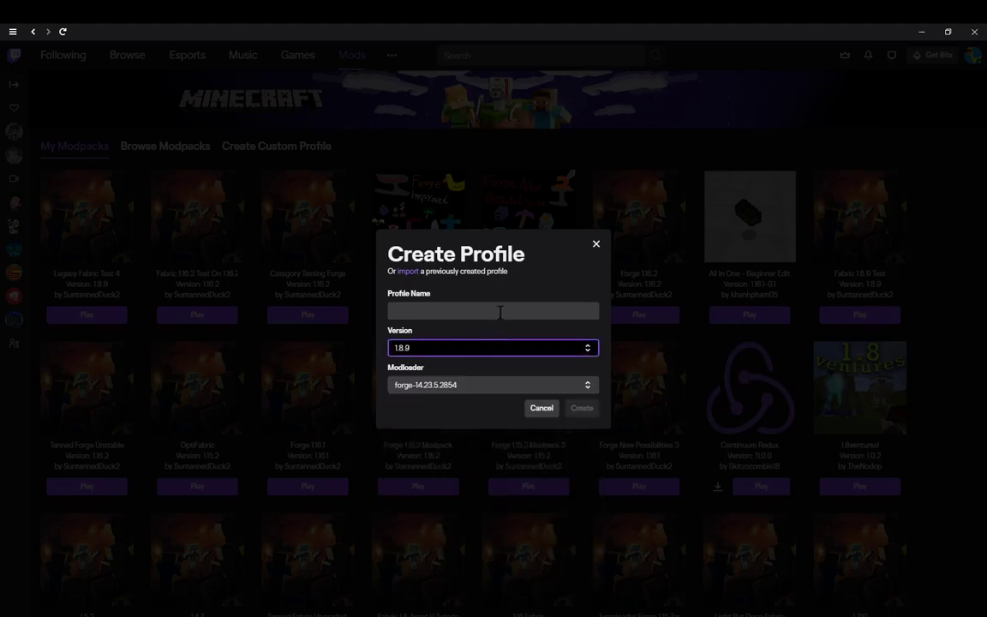
click(472, 390)
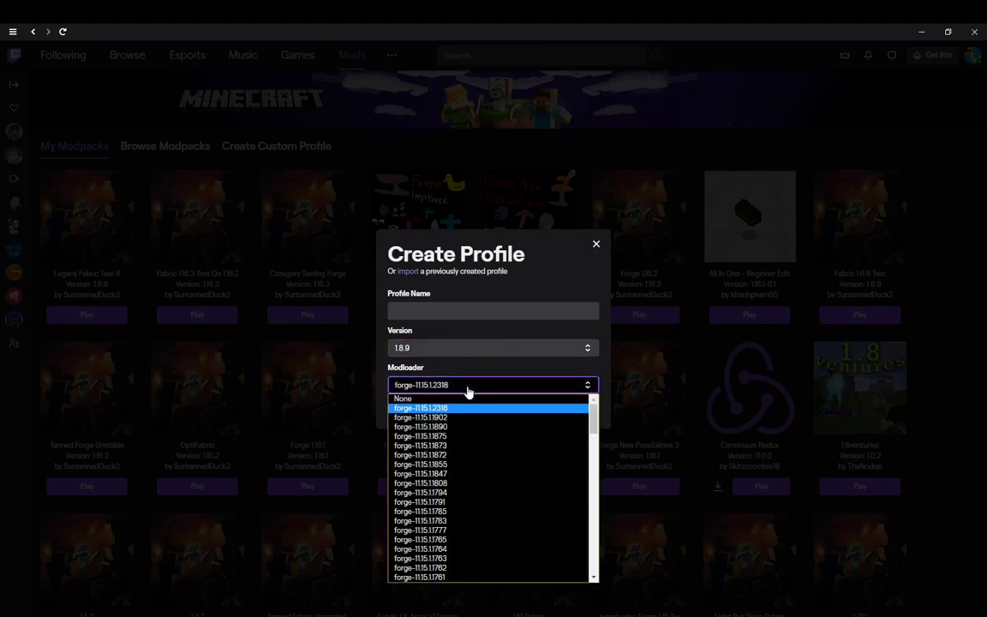
click(434, 402)
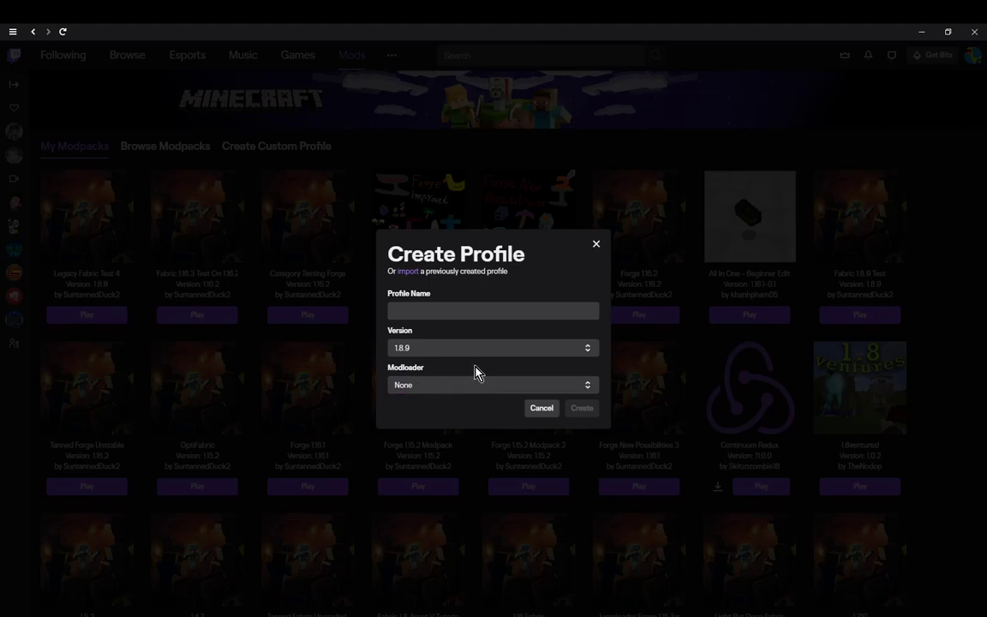
click(594, 247)
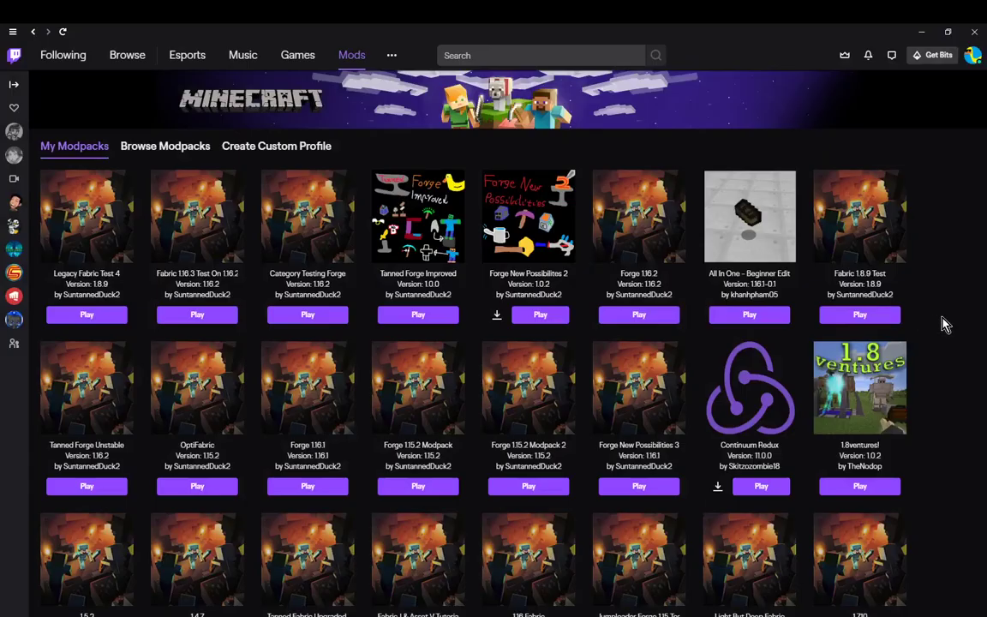
Step: Open the Legacy Fabric Test 4 profile's folder from its Twitch profile page
click(84, 212)
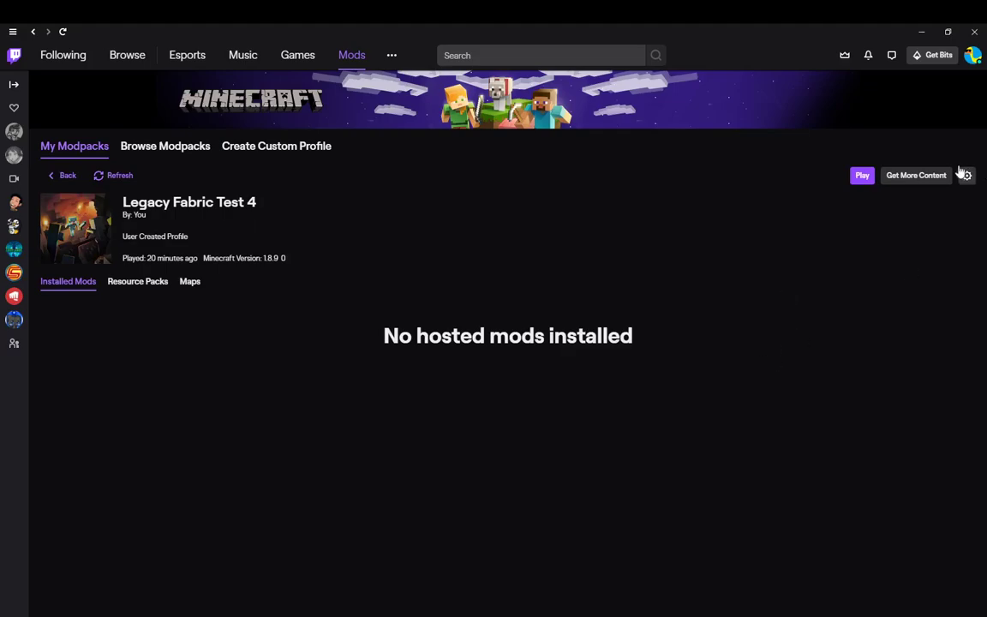
click(967, 177)
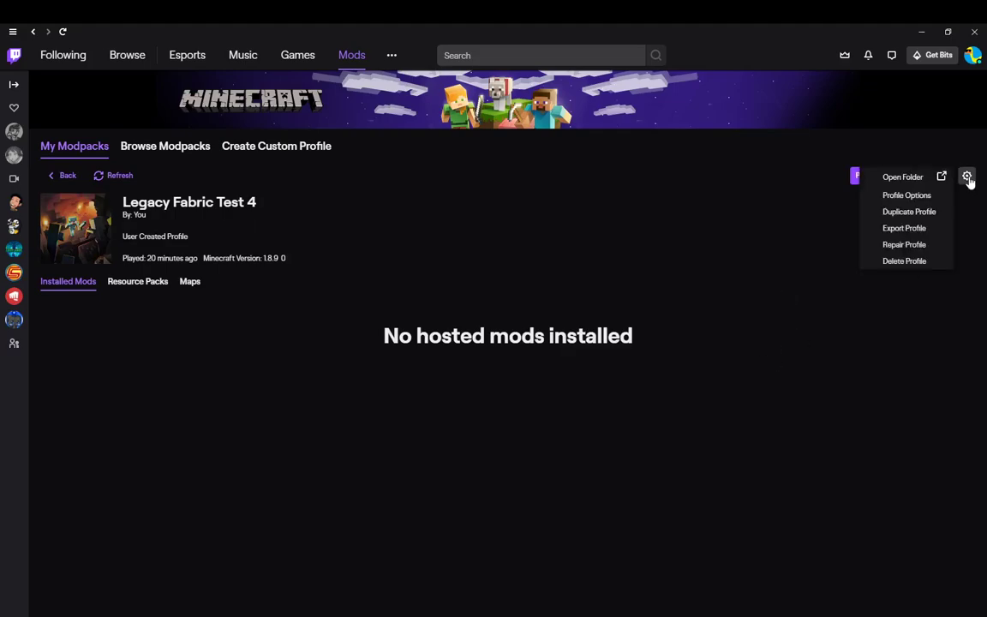
click(905, 180)
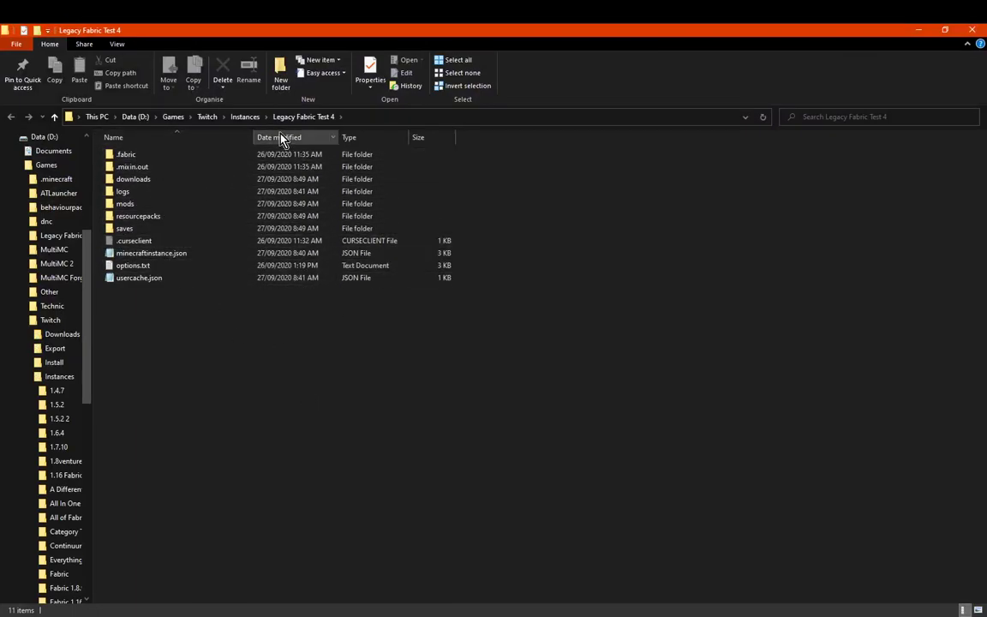
Step: Go up to the Twitch folder, open Install and its versions folder, and locate the Legacy Fabric 1.8.9 loader folder
click(243, 117)
click(429, 204)
click(208, 118)
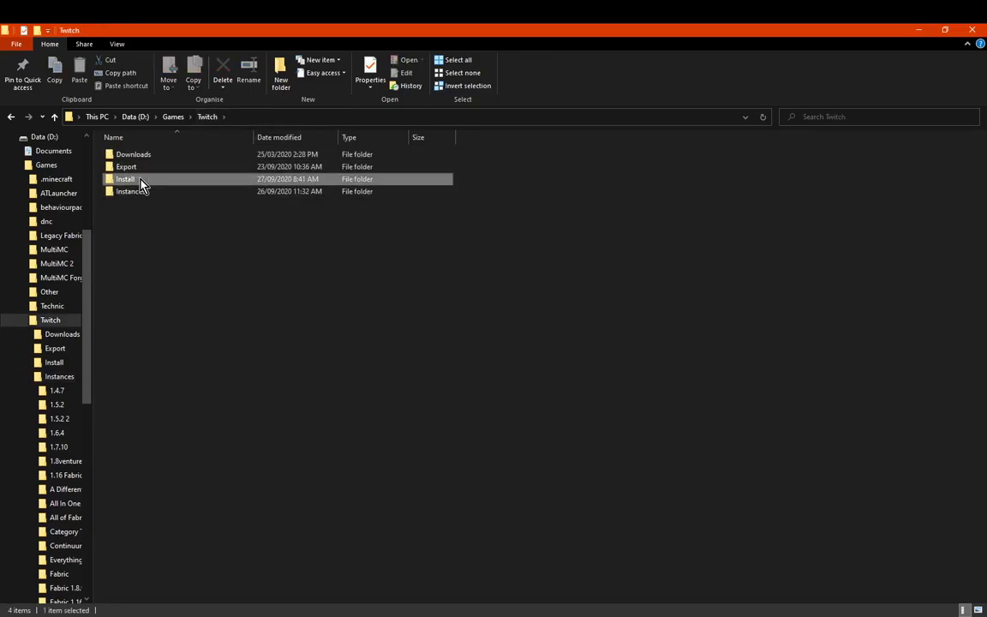
double_click(139, 180)
double_click(137, 253)
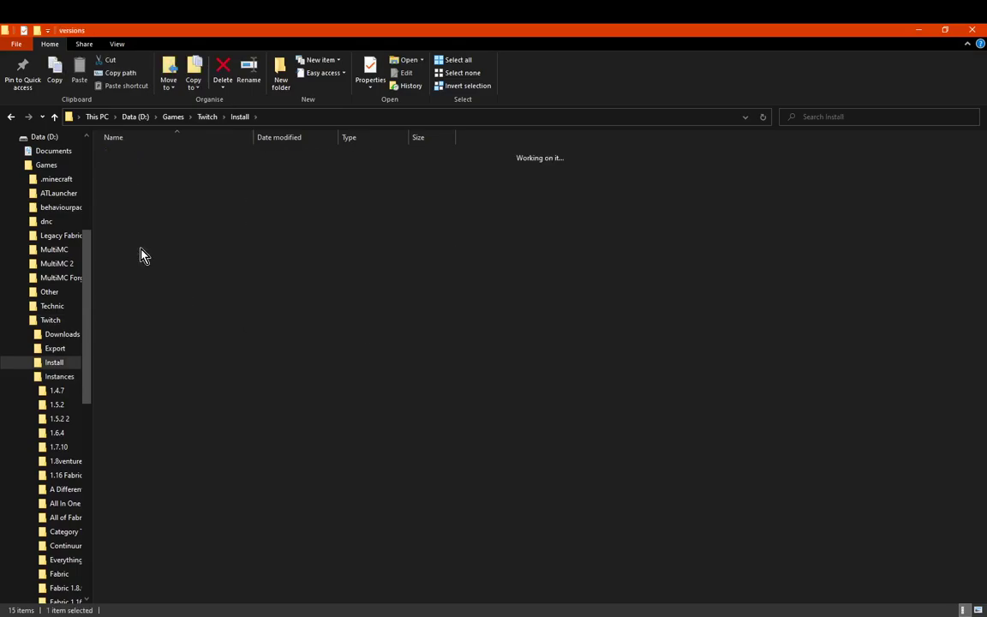
scroll(230, 445, down, 8)
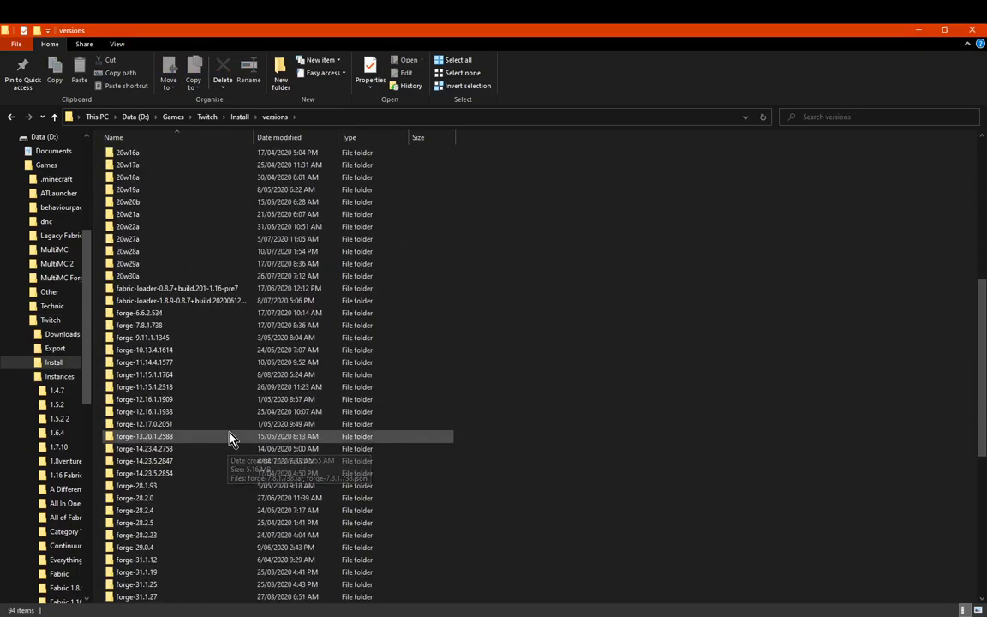
scroll(214, 395, down, 3)
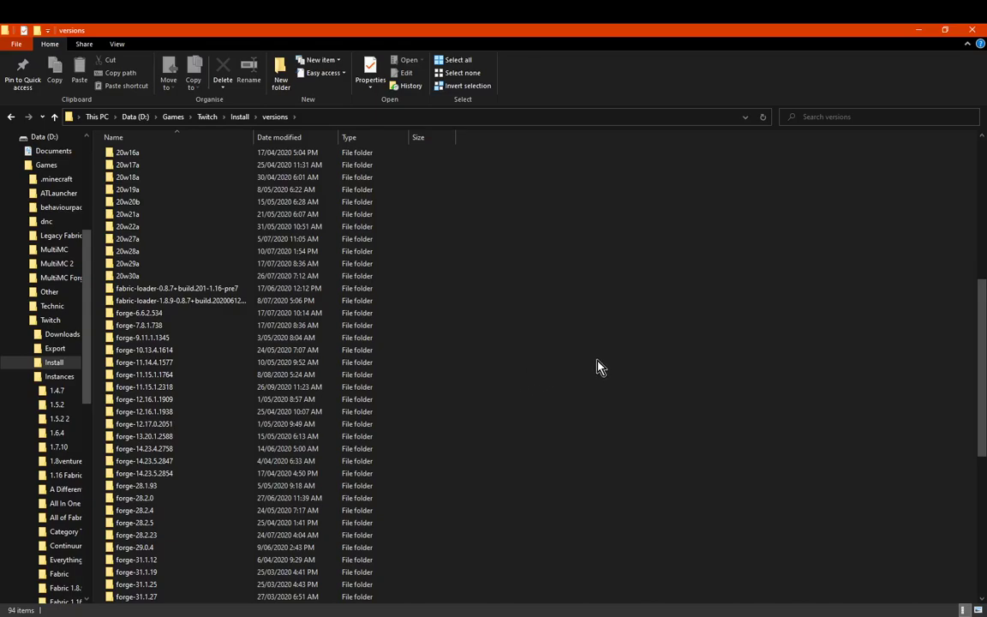
Step: Switch to the Legacy Fabric wiki page and read the Twitch launcher steps about the 'versions' folder and launcher installations
key(alt+Tab)
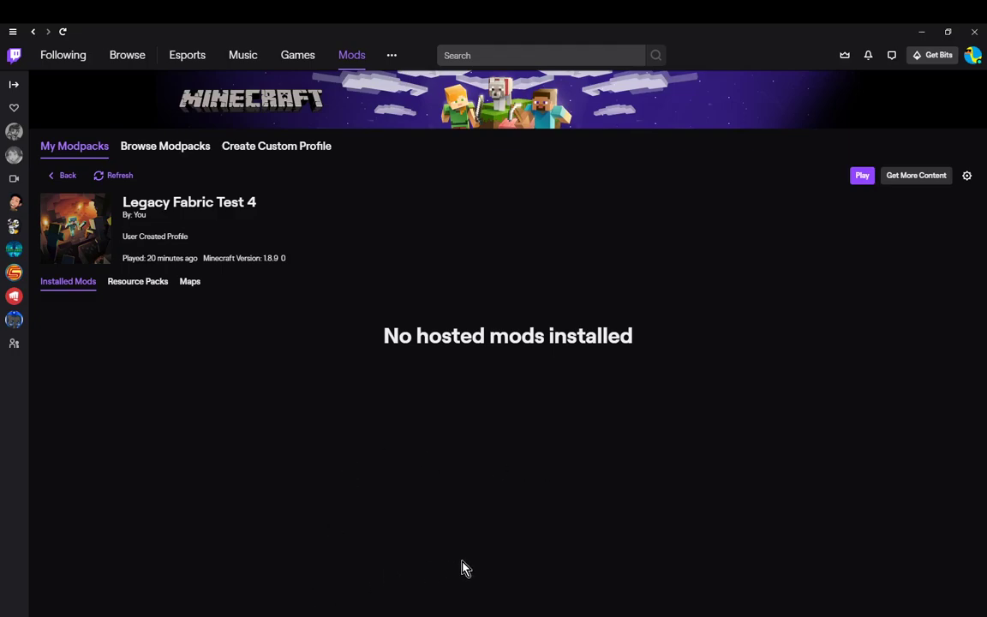
key(alt+Tab)
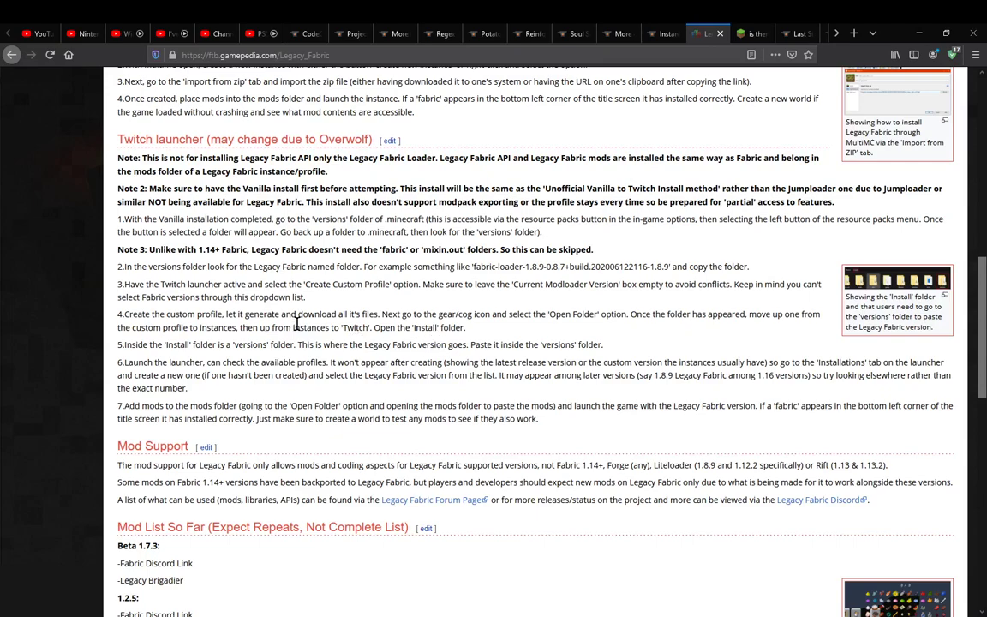
drag(605, 344, 941, 375)
click(668, 398)
Step: Open the Legacy Fabric Test 4 profile's folder from Twitch, look inside its mods folder, and close the window
key(alt+Tab)
click(970, 176)
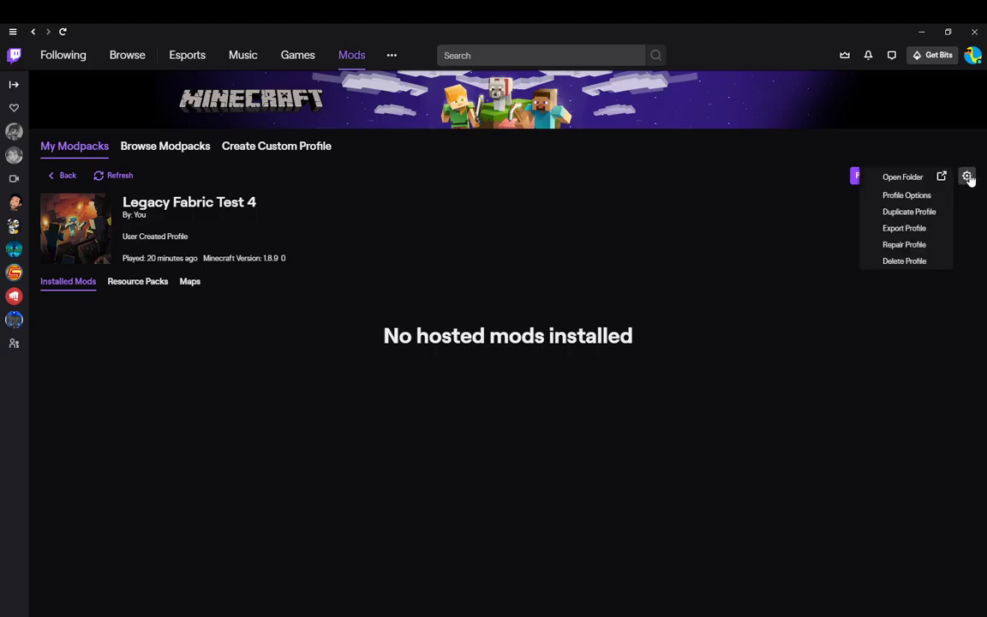
click(908, 179)
double_click(146, 209)
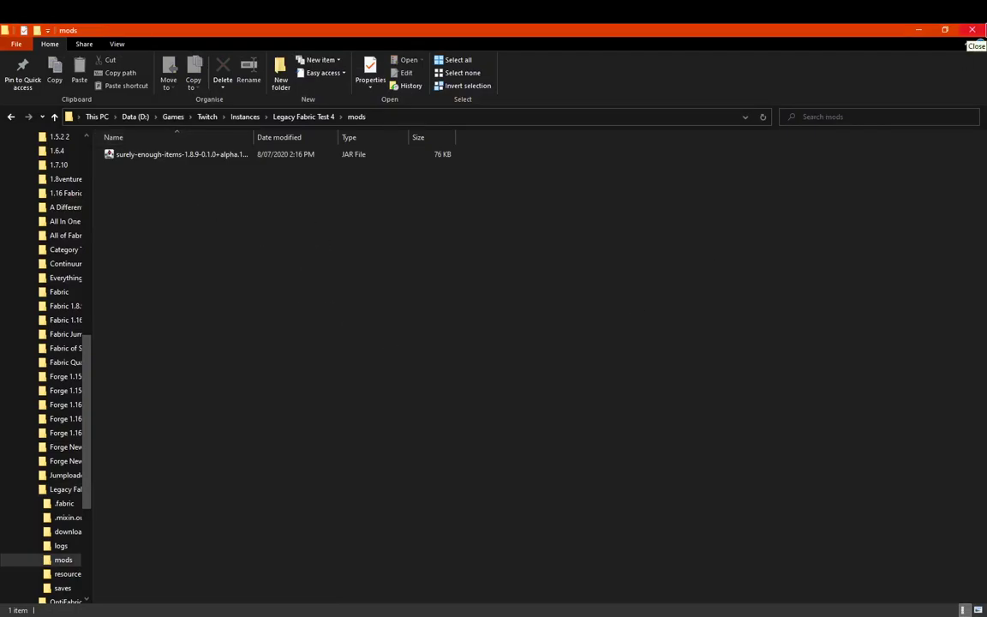
click(972, 30)
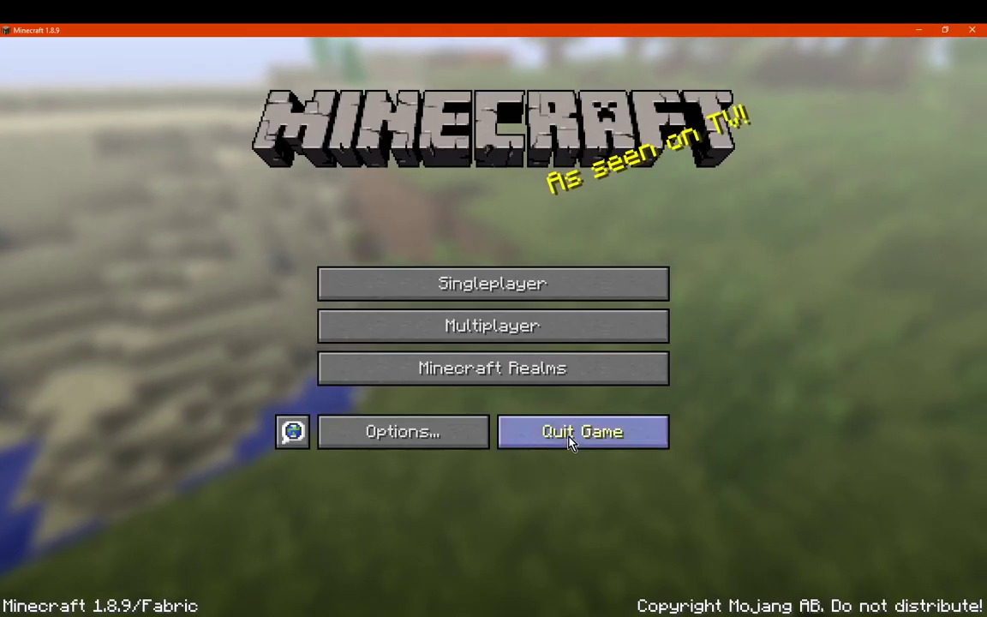
Step: Quit the running Minecraft 1.8.9 game and start the Legacy Fabric Test 4 profile from the Twitch app
click(569, 433)
click(863, 175)
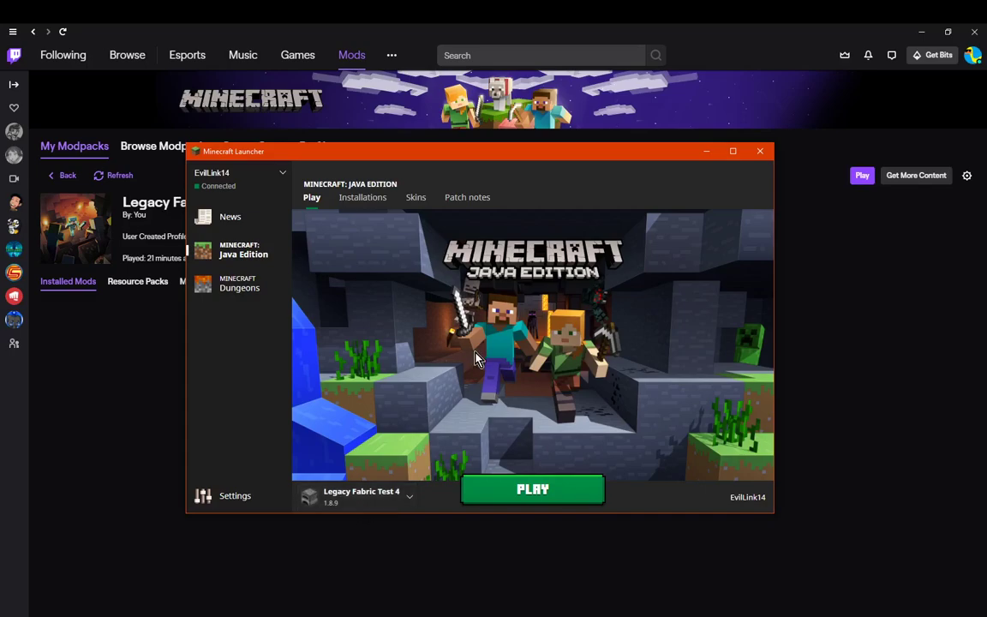
Step: Open the Legacy Fabric Test 4 installation for editing in the Minecraft Launcher and expand its list of game versions
click(364, 199)
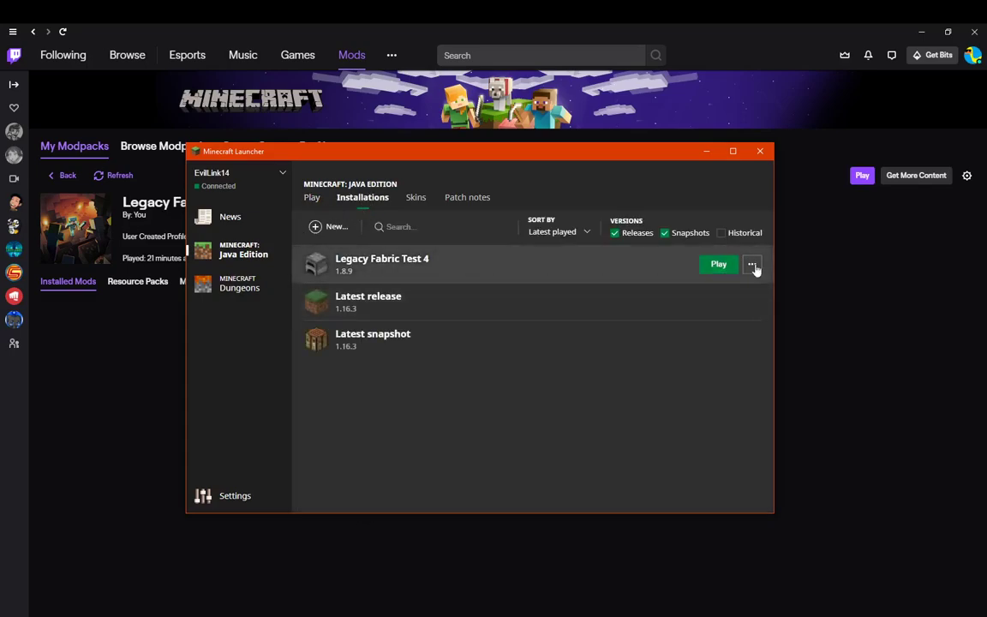
click(752, 264)
click(737, 293)
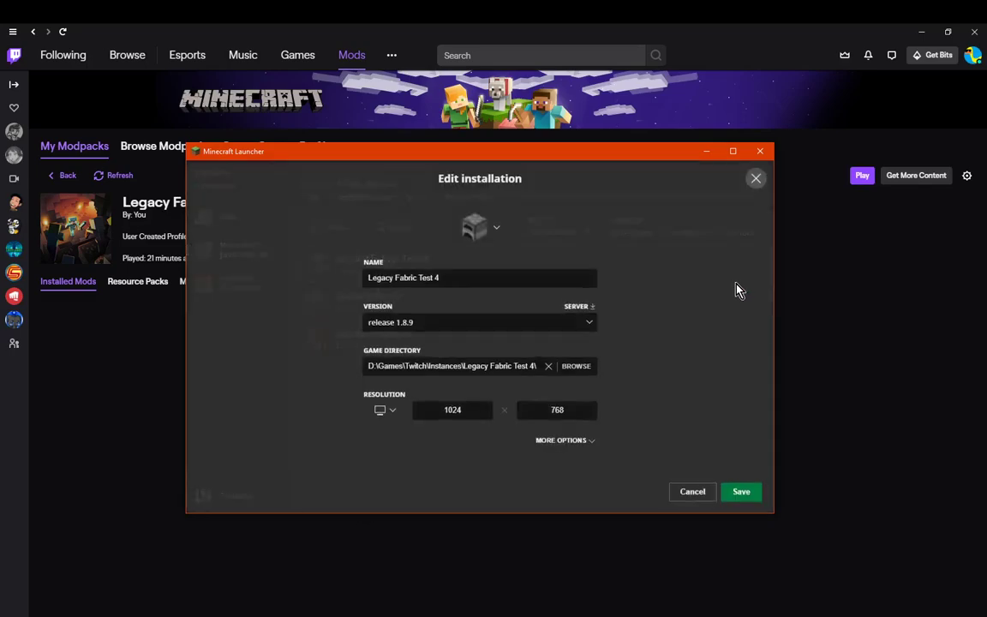
click(467, 327)
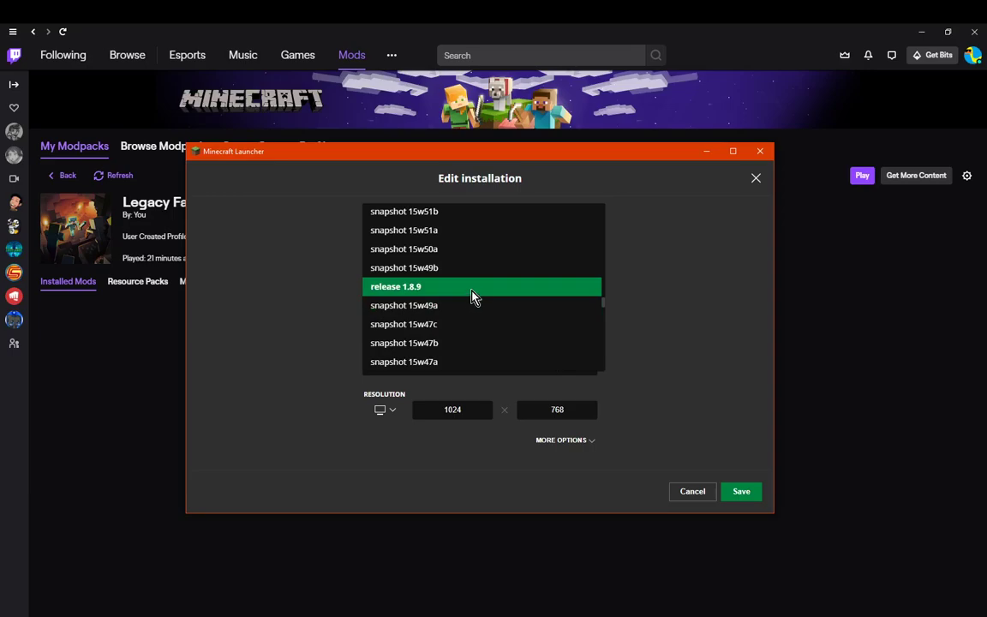
Step: Search the version list among the 1.16-era entries for the Legacy Fabric 1.8.9 loader release
scroll(482, 322, up, 20)
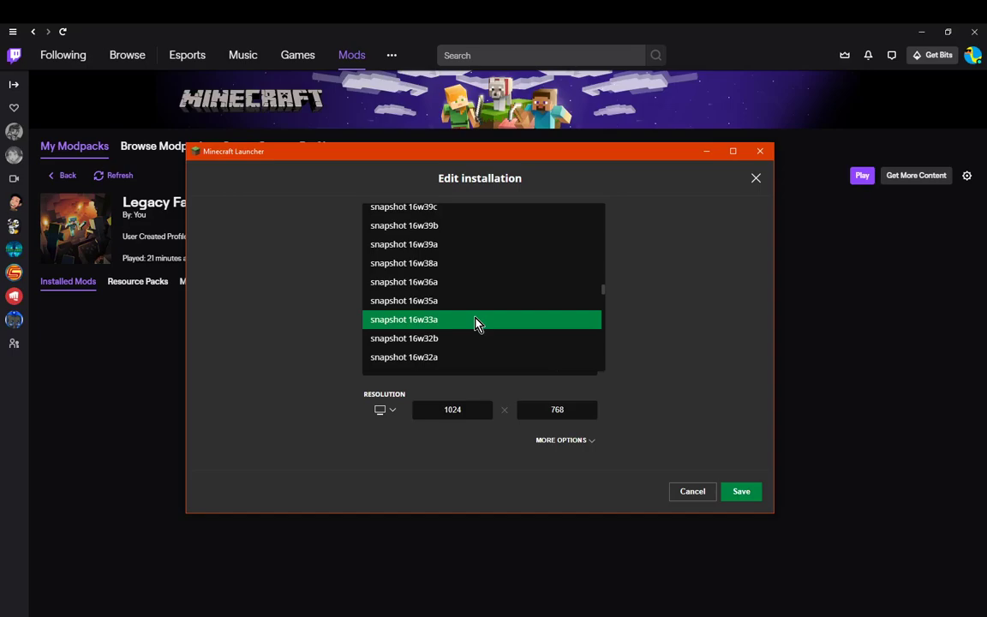
scroll(552, 305, up, 10)
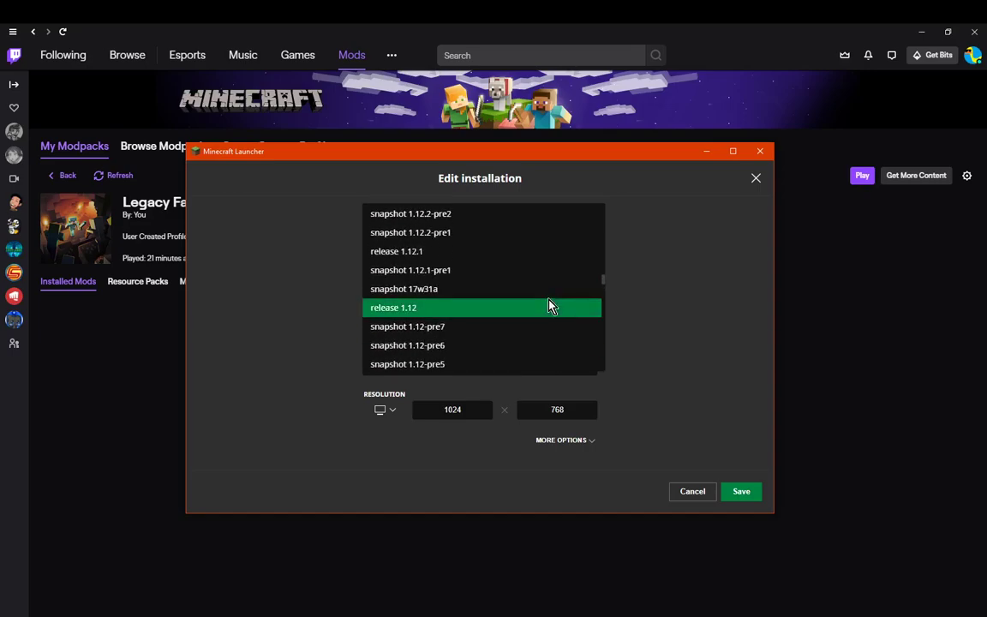
scroll(551, 306, up, 10)
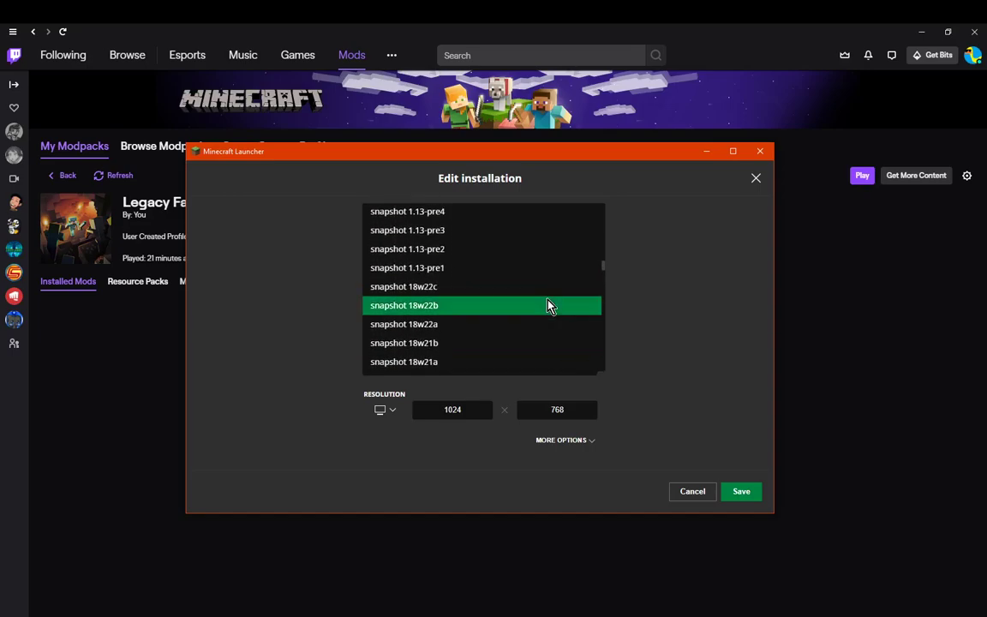
scroll(549, 306, up, 8)
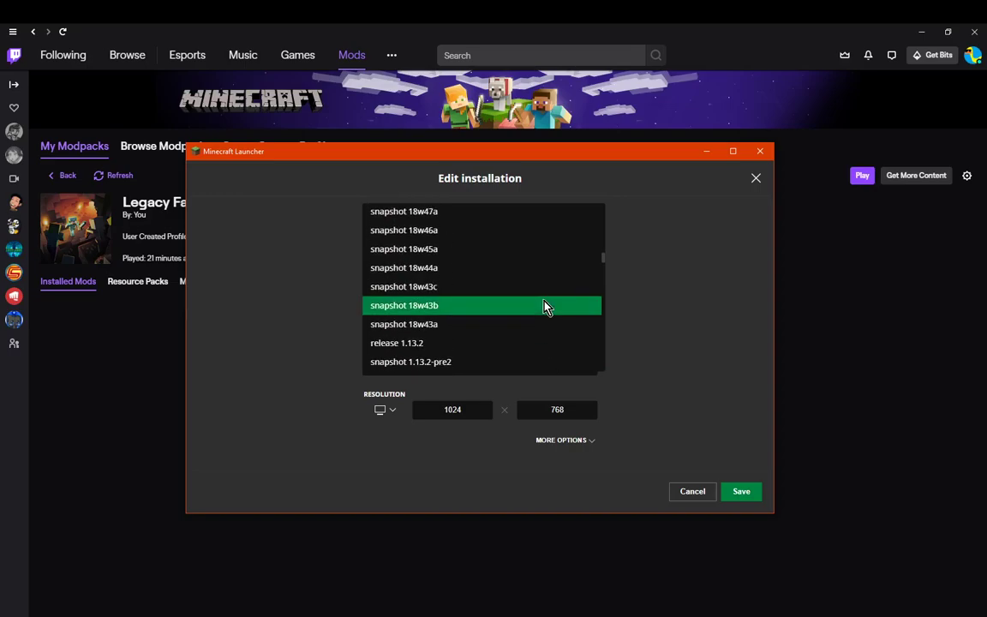
scroll(532, 306, up, 10)
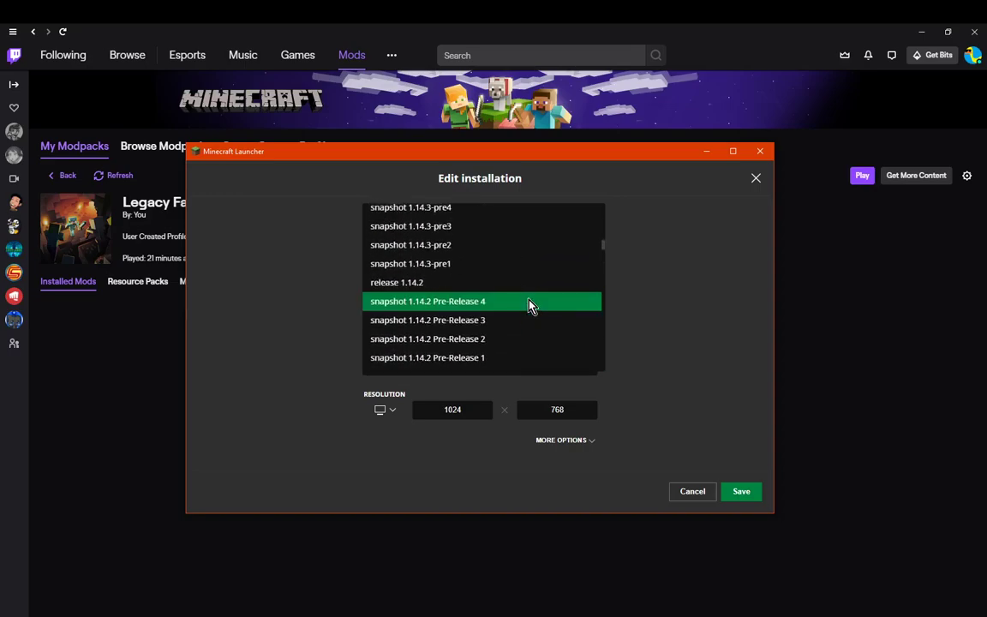
scroll(530, 306, up, 10)
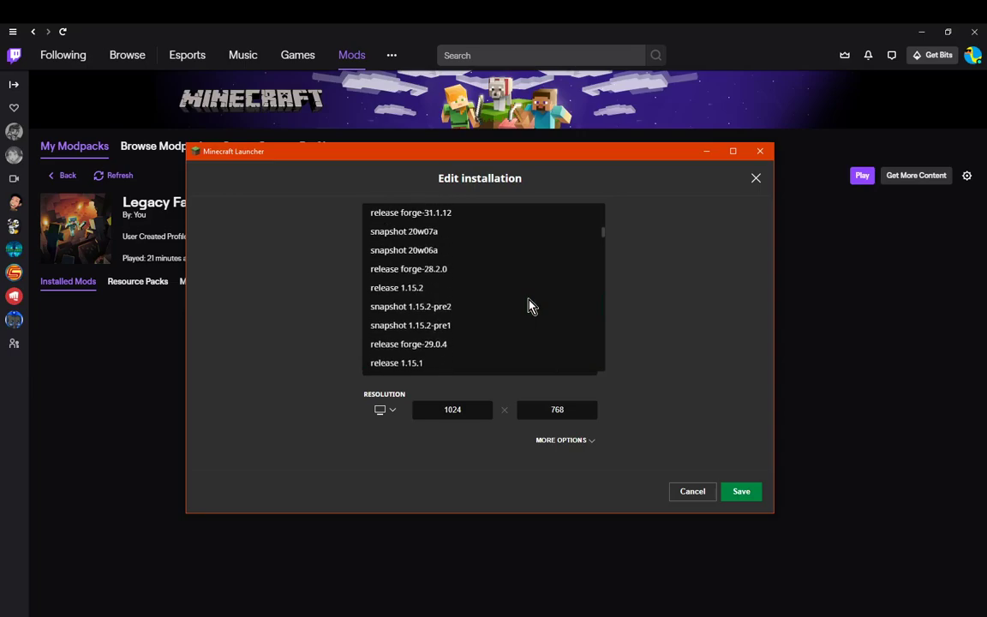
scroll(530, 306, up, 10)
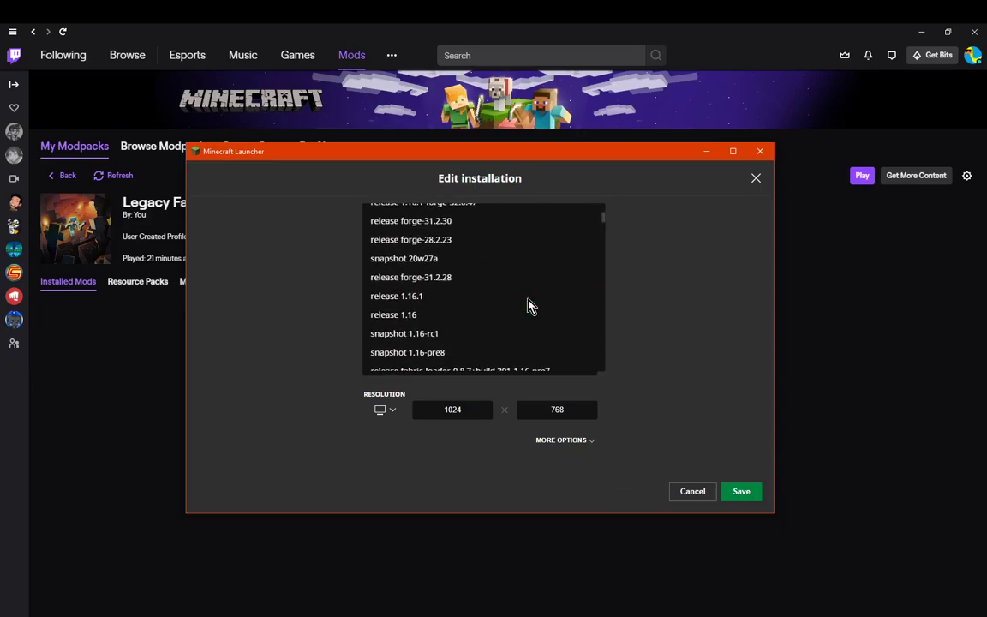
scroll(529, 306, up, 5)
scroll(529, 305, down, 7)
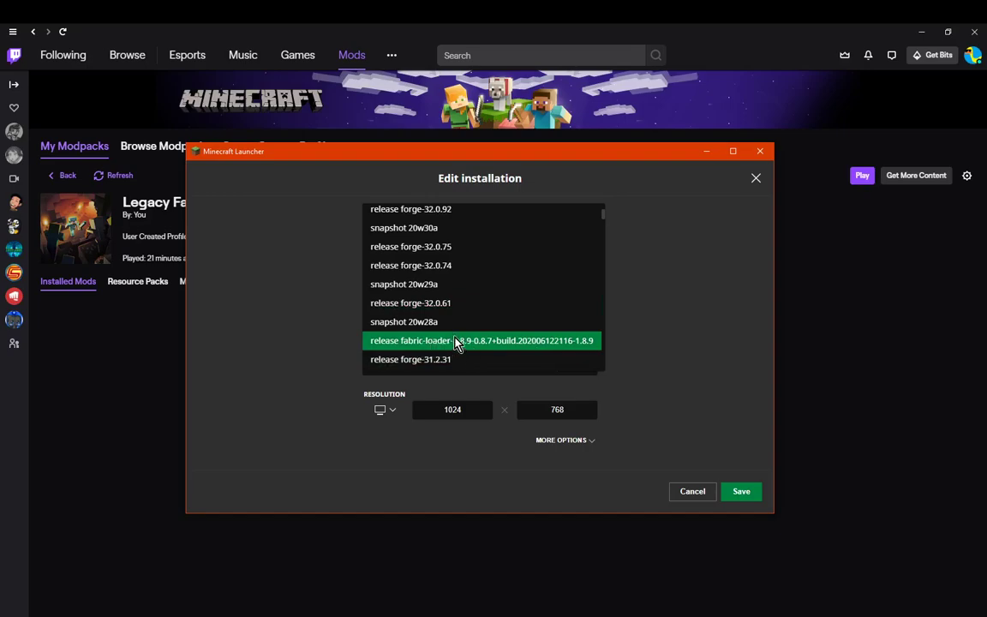
scroll(477, 313, up, 1)
scroll(477, 311, up, 5)
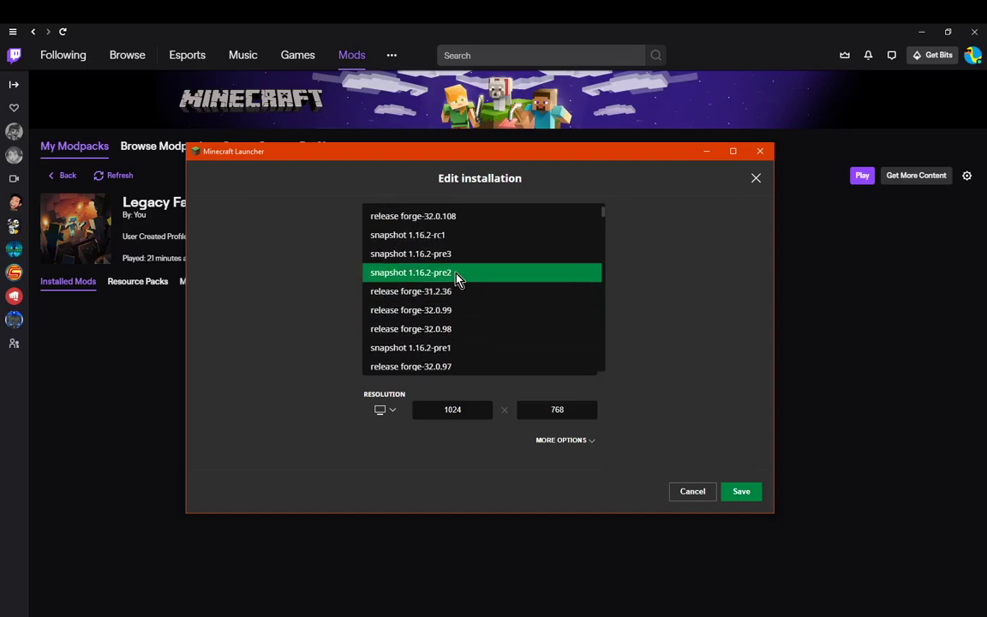
scroll(502, 322, down, 6)
scroll(502, 322, down, 2)
scroll(497, 324, up, 2)
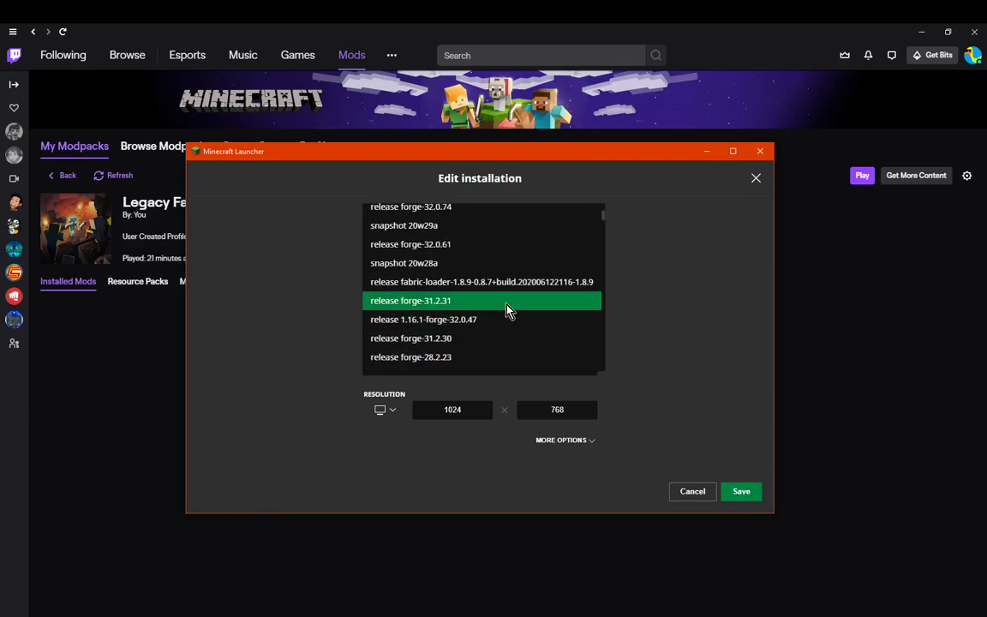
scroll(480, 334, up, 3)
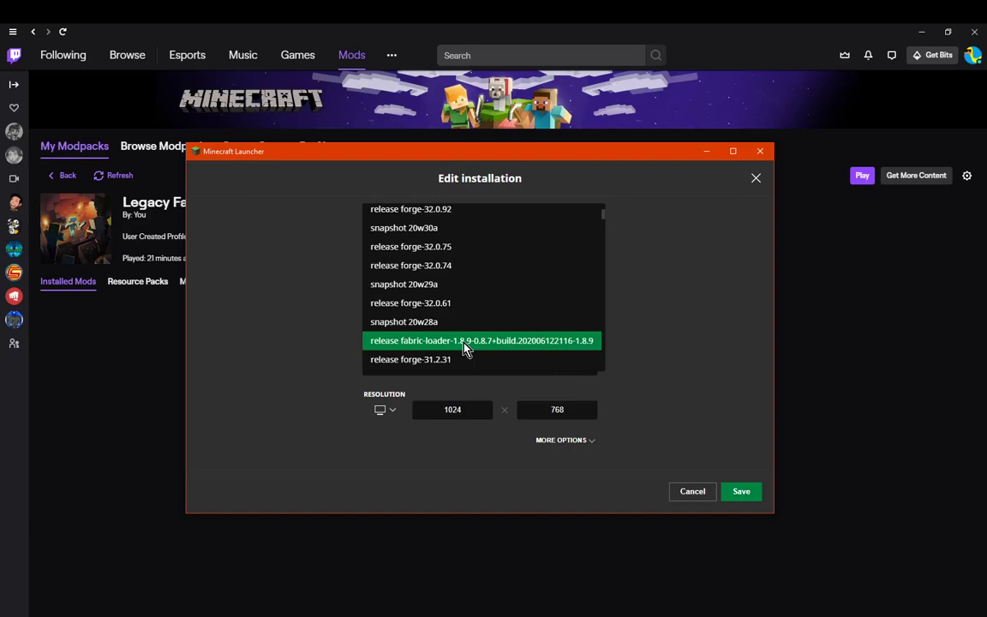
Step: Look through the oldest releases at the end of the version list and the 1.13 to 1.14 snapshots
drag(603, 213, 602, 396)
scroll(475, 343, up, 5)
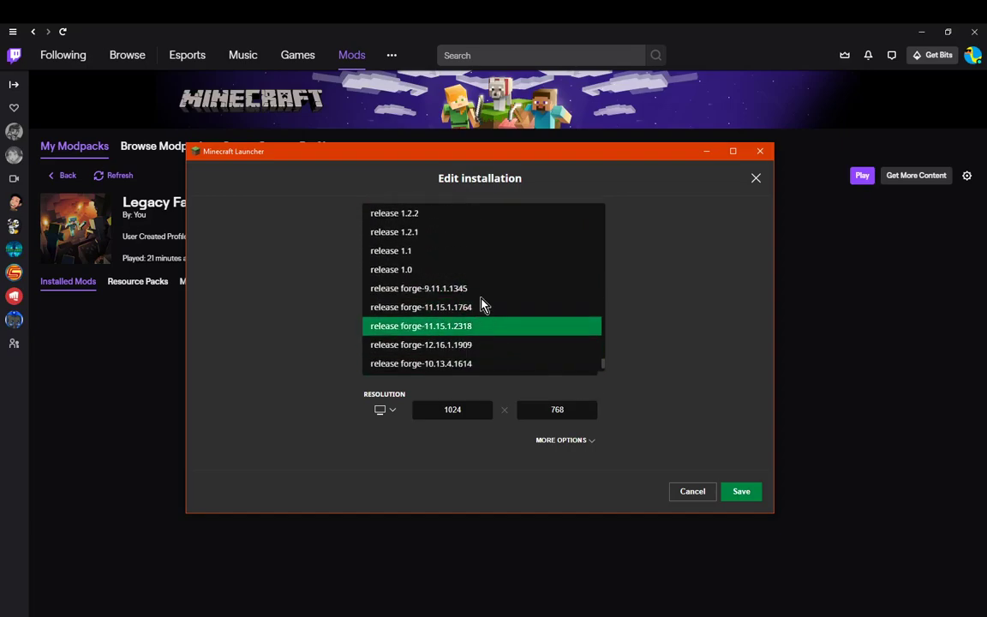
drag(606, 370, 597, 253)
scroll(513, 313, up, 2)
scroll(513, 312, down, 5)
scroll(514, 313, down, 10)
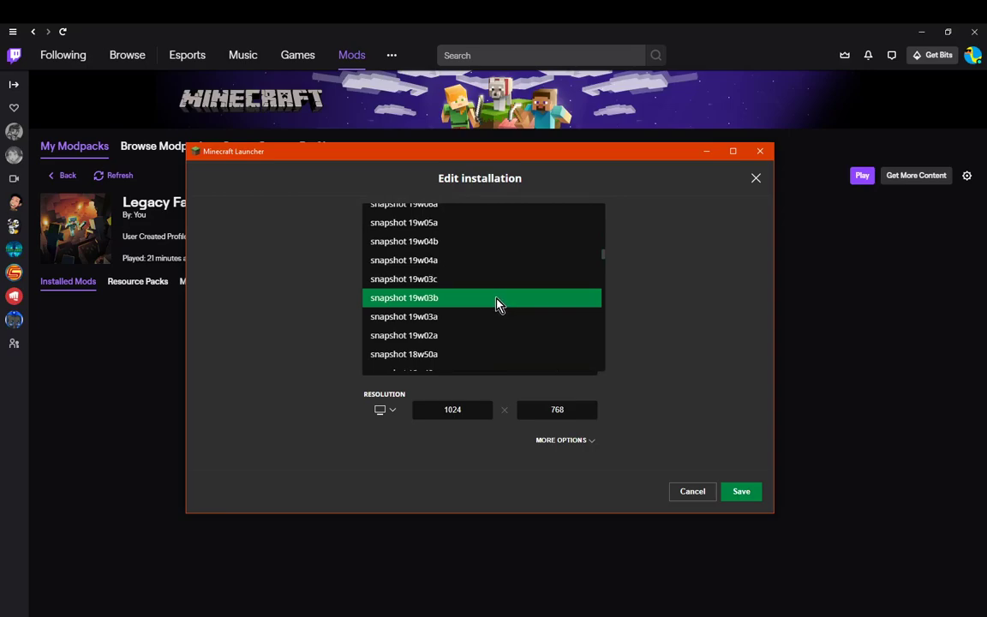
scroll(495, 310, down, 10)
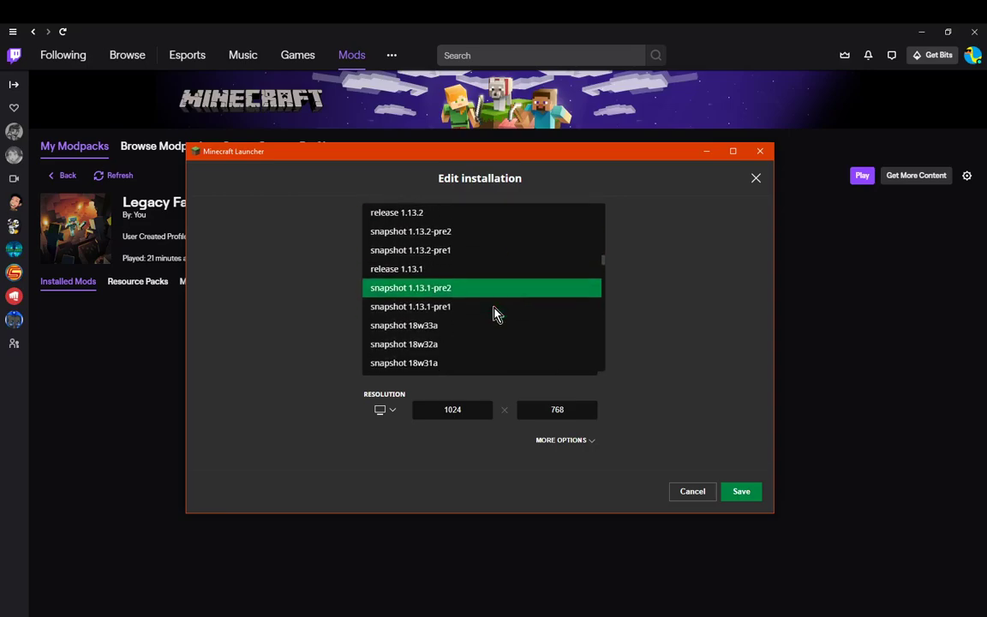
Step: Set the installation's version to release fabric-loader-1.8.9-0.8.7+build.202006122116-1.8.9 and save it
scroll(495, 313, up, 20)
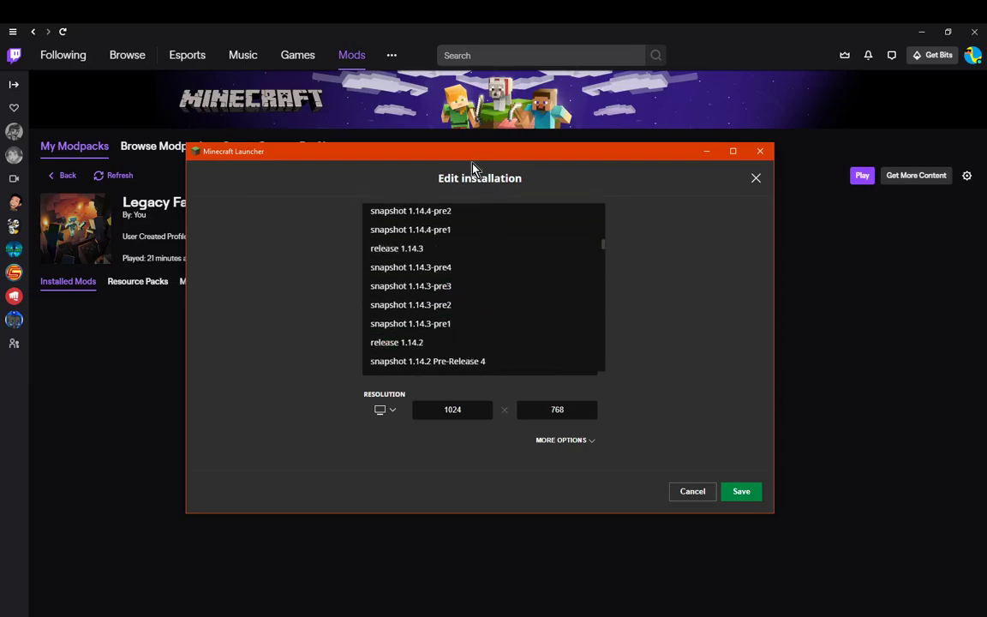
scroll(480, 309, up, 10)
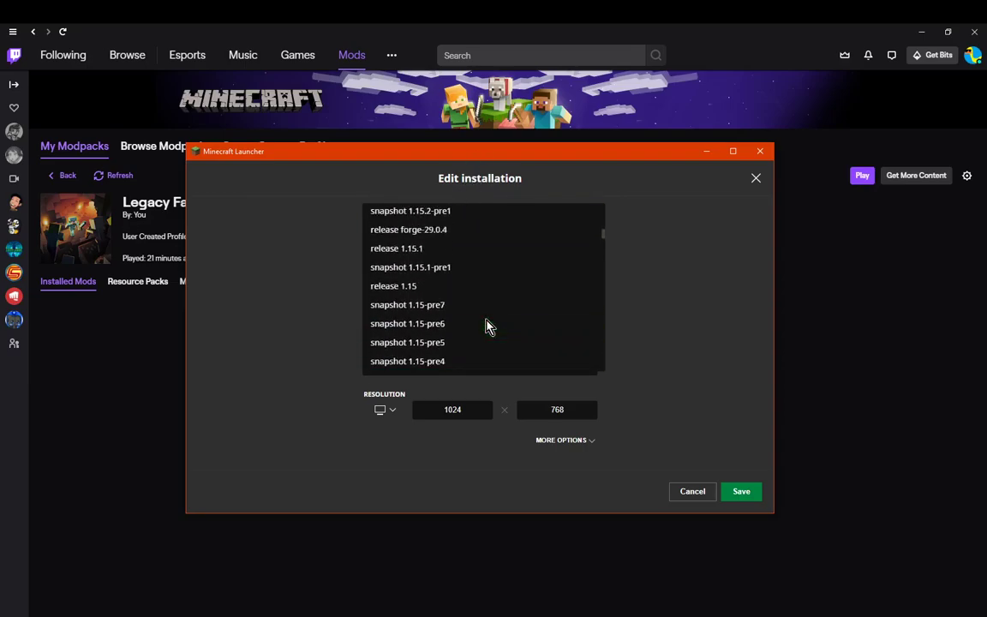
scroll(487, 326, up, 15)
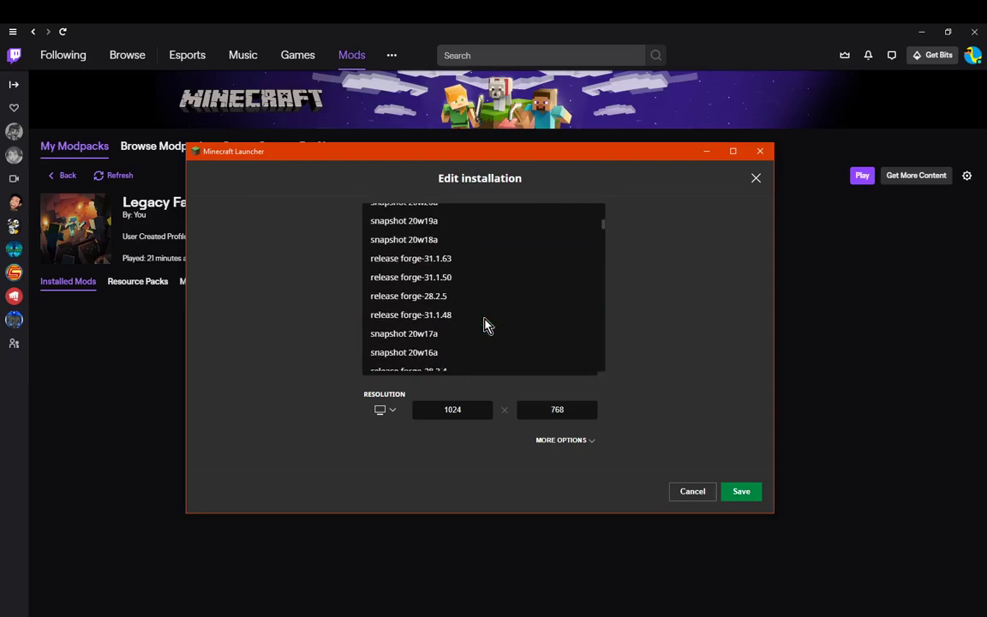
scroll(480, 324, up, 10)
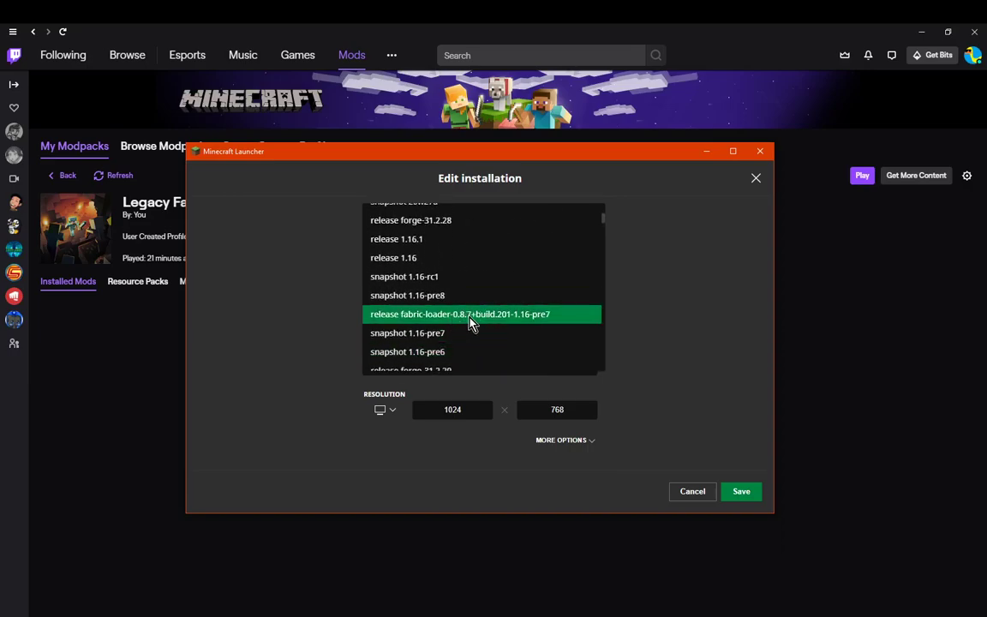
scroll(476, 323, up, 5)
click(461, 343)
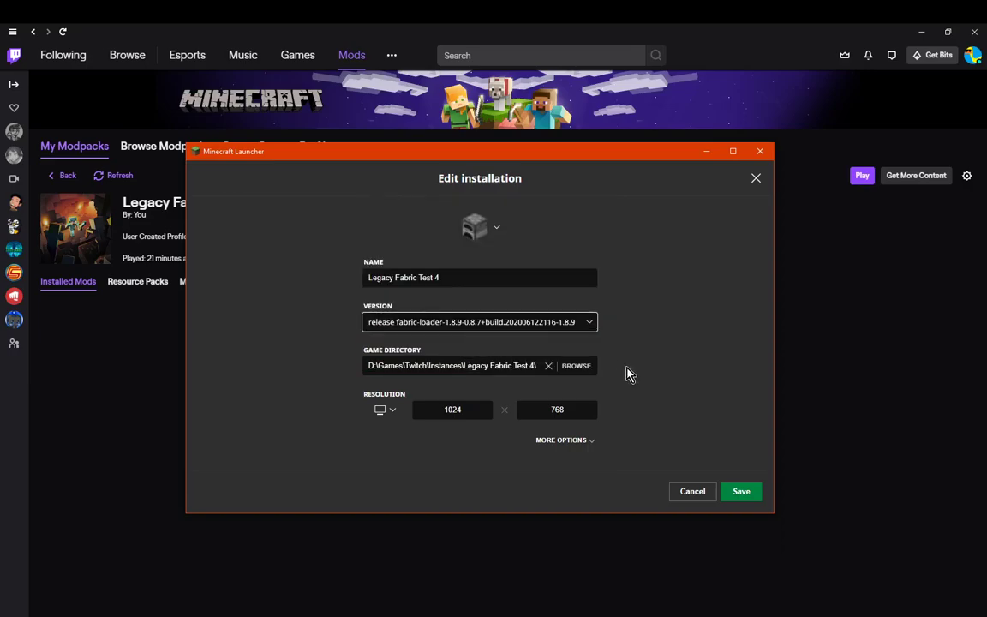
click(741, 492)
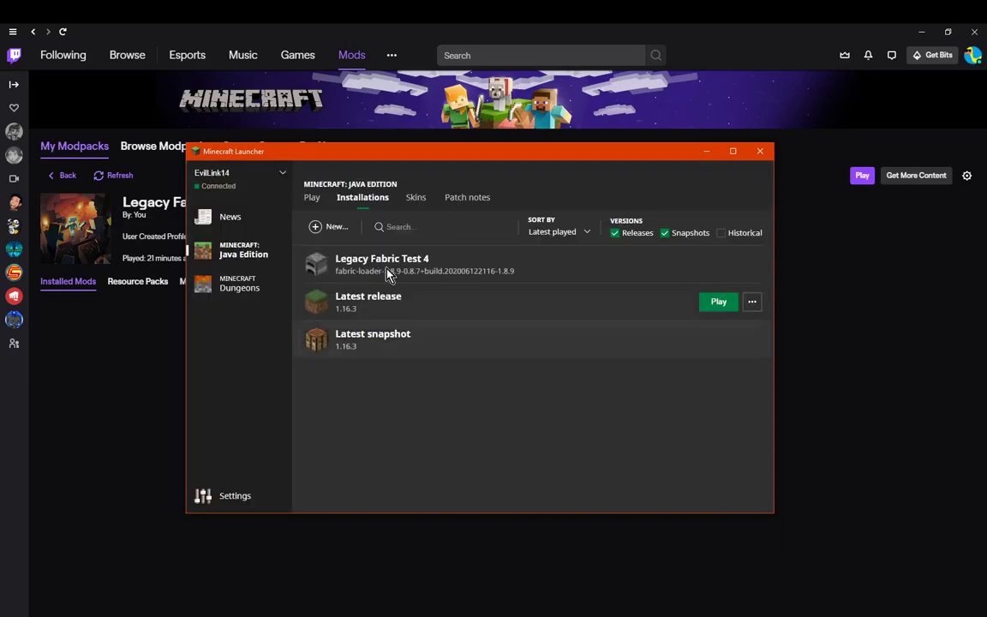
Step: Launch the game with the Legacy Fabric Test 4 installation, minimize the launcher, and maximize the Minecraft 1.8.9 window
click(311, 197)
click(511, 496)
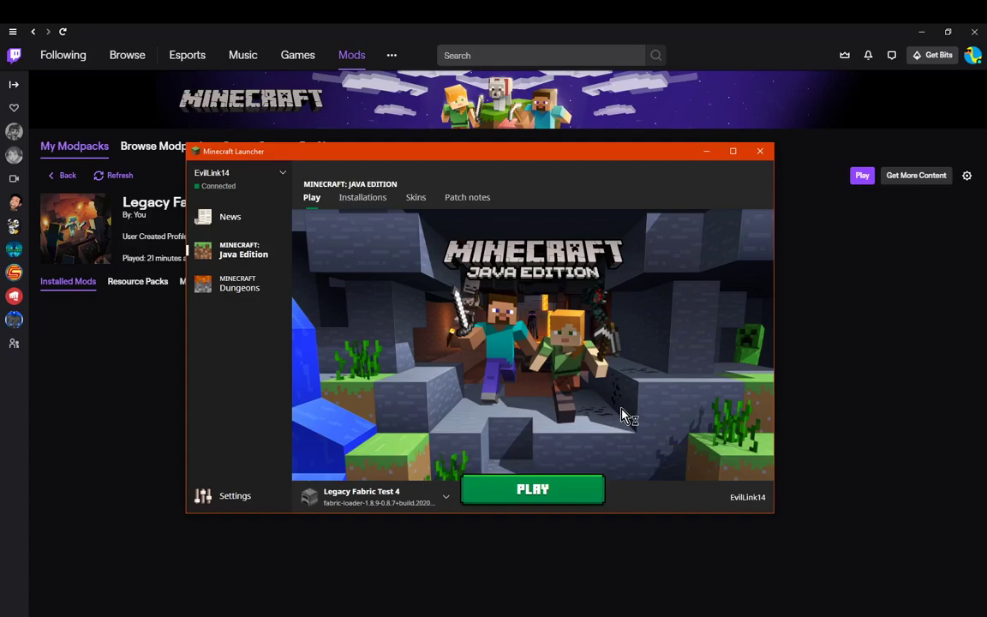
click(705, 154)
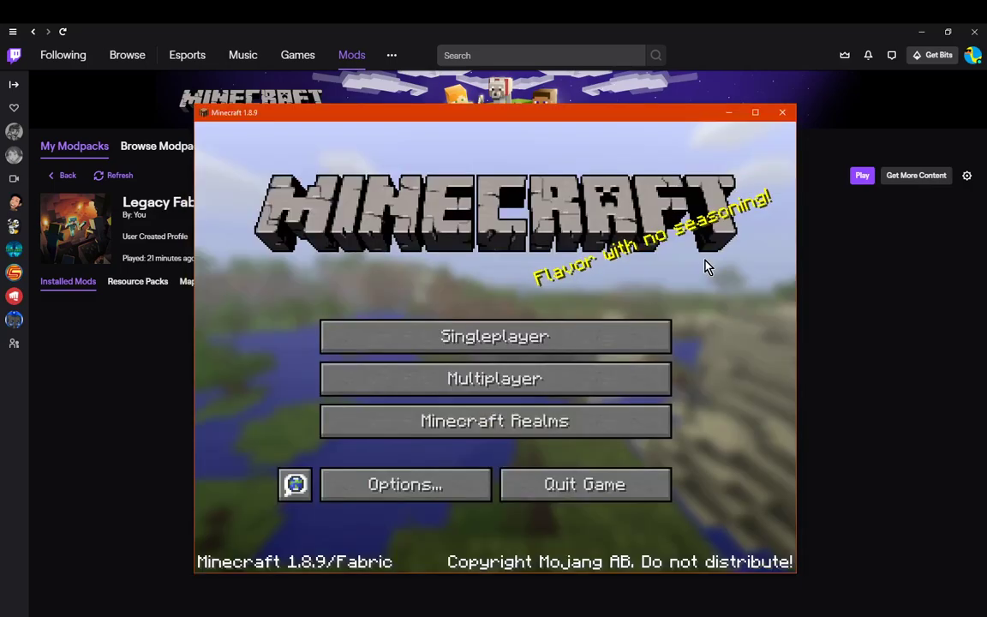
click(755, 112)
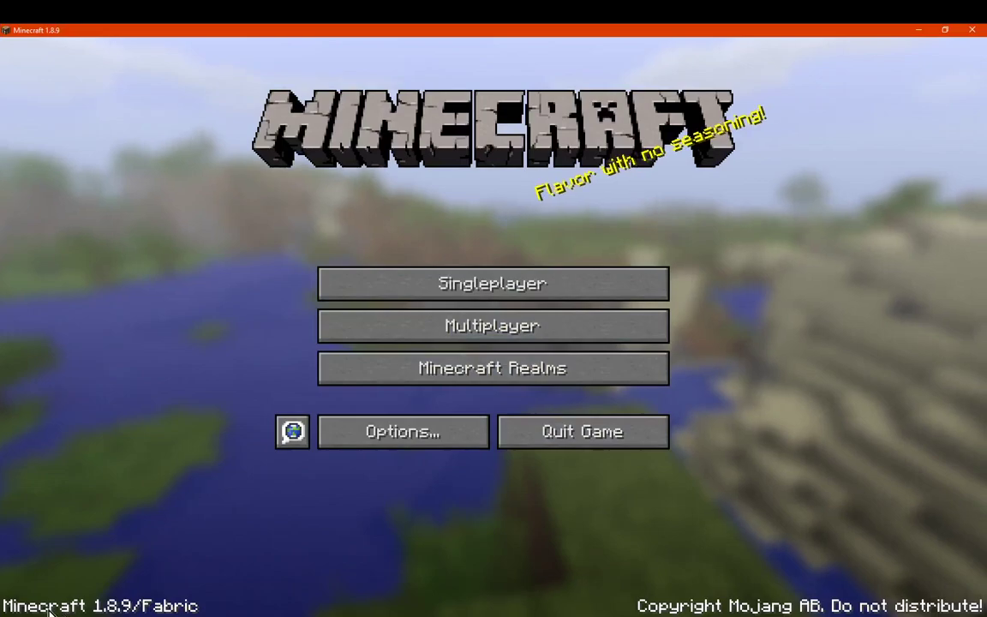
Step: Load the singleplayer world New World, glance at the mod sections of the Legacy Fabric wiki page, and resume the game
click(492, 284)
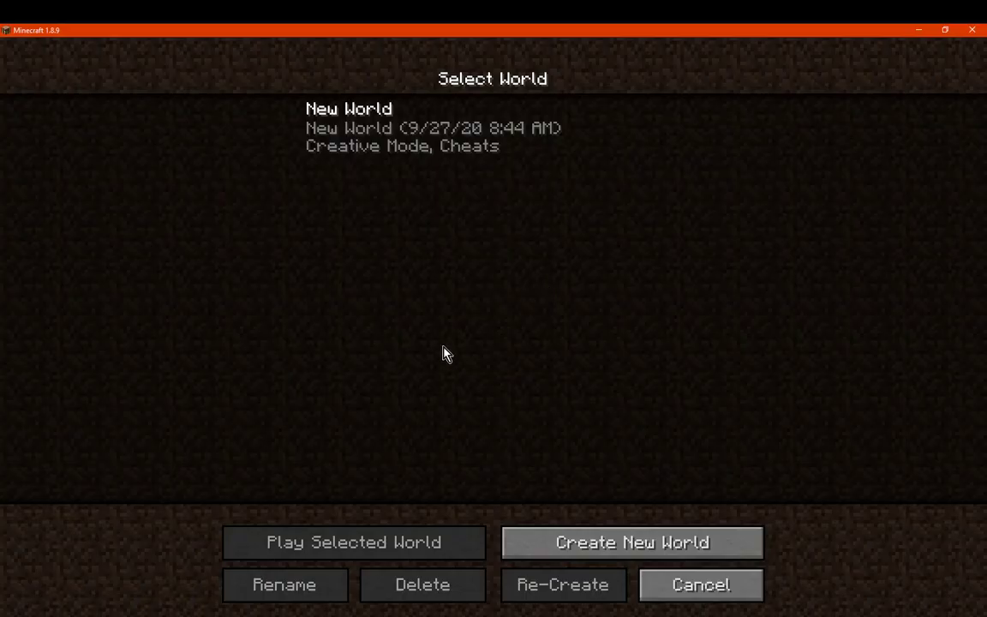
double_click(396, 128)
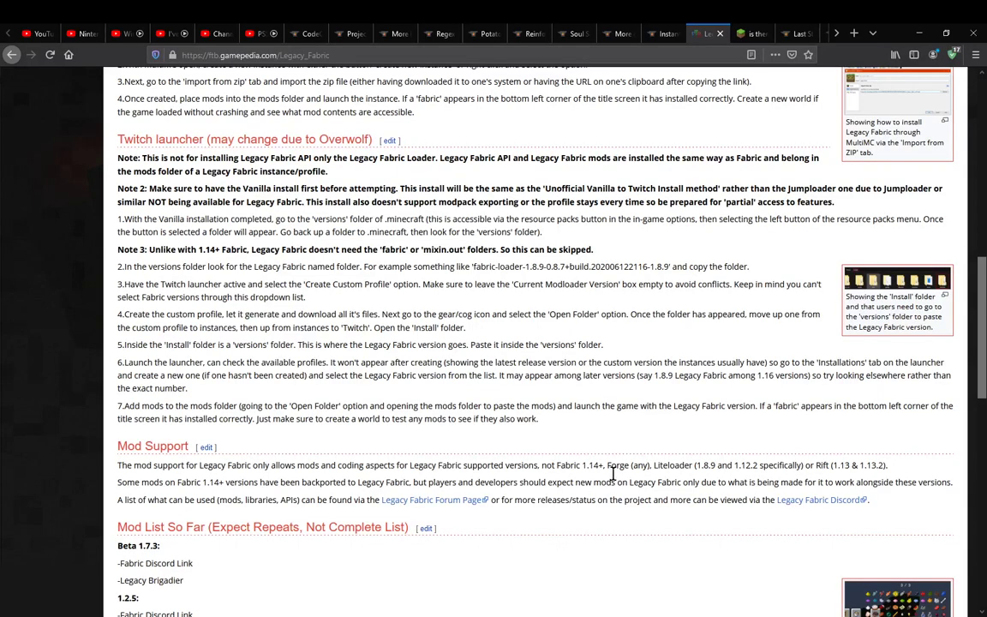
scroll(669, 465, down, 3)
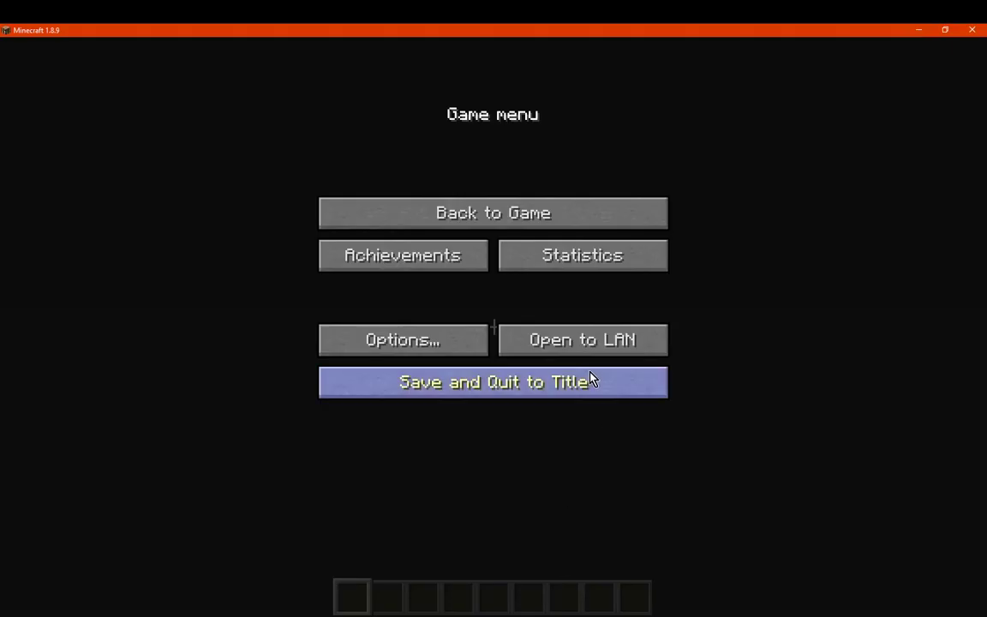
key(Escape)
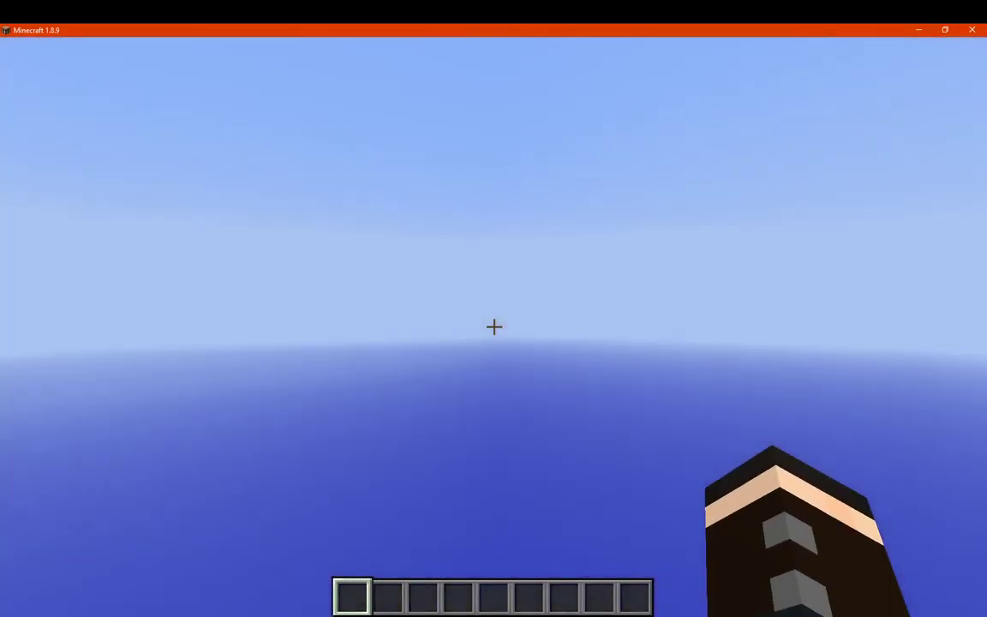
Step: Open the survival inventory, take 64 Redstone Ore from the mod's item list, and browse the list's other pages
key(e)
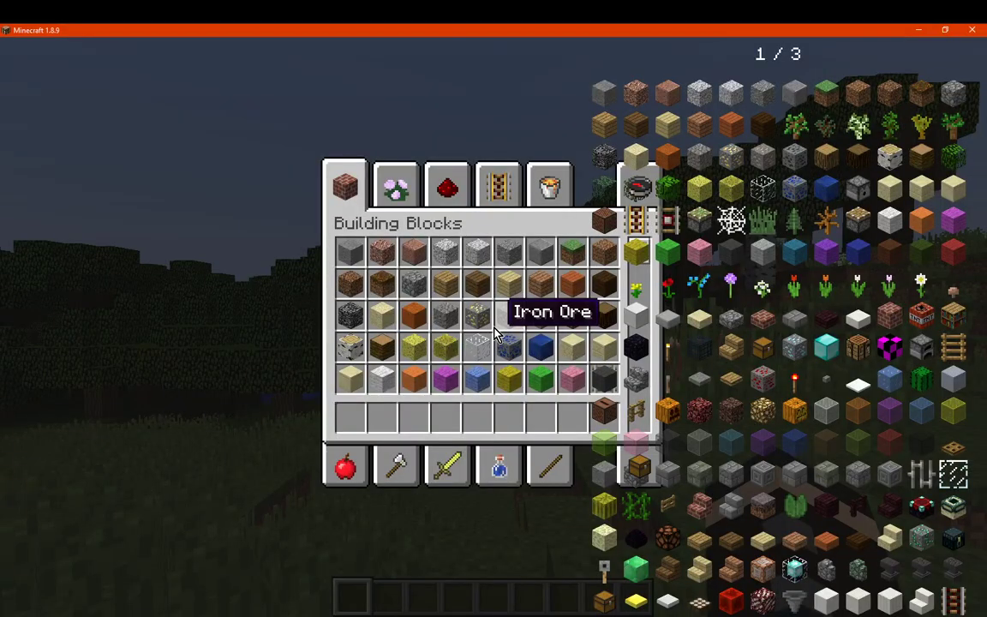
click(639, 463)
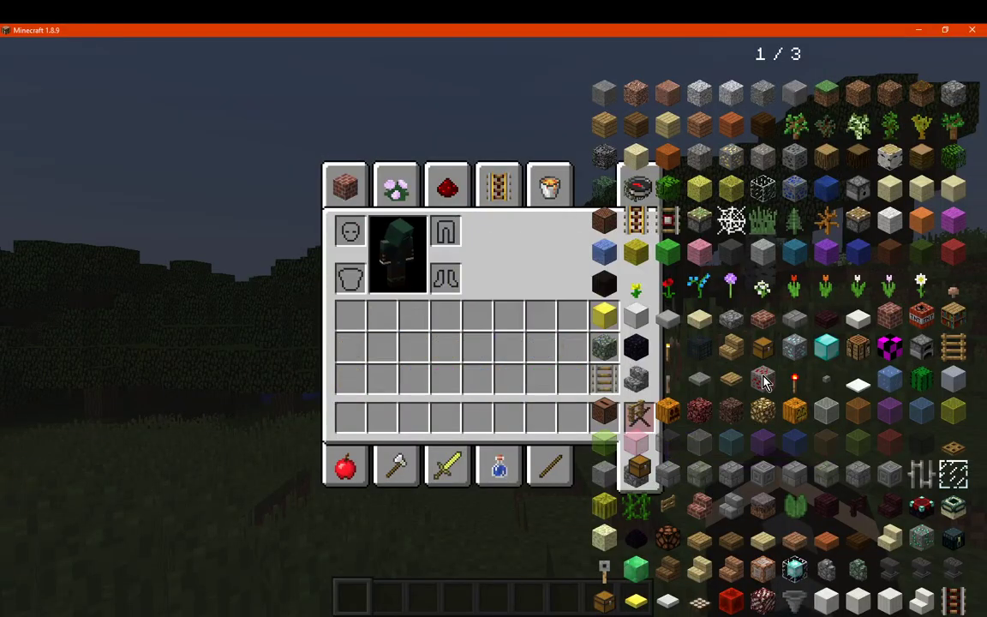
click(763, 380)
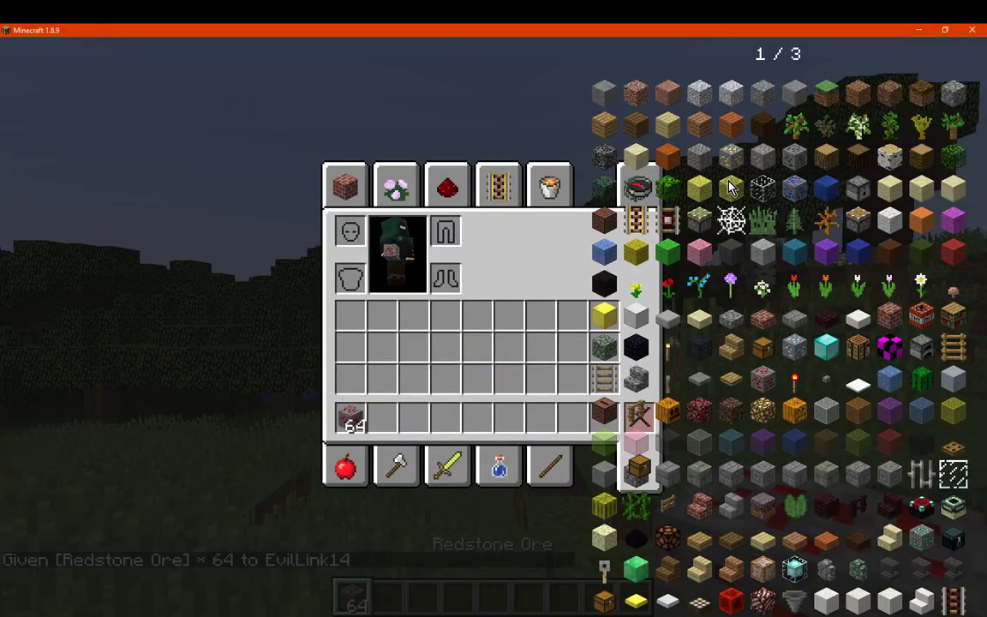
scroll(731, 188, down, 2)
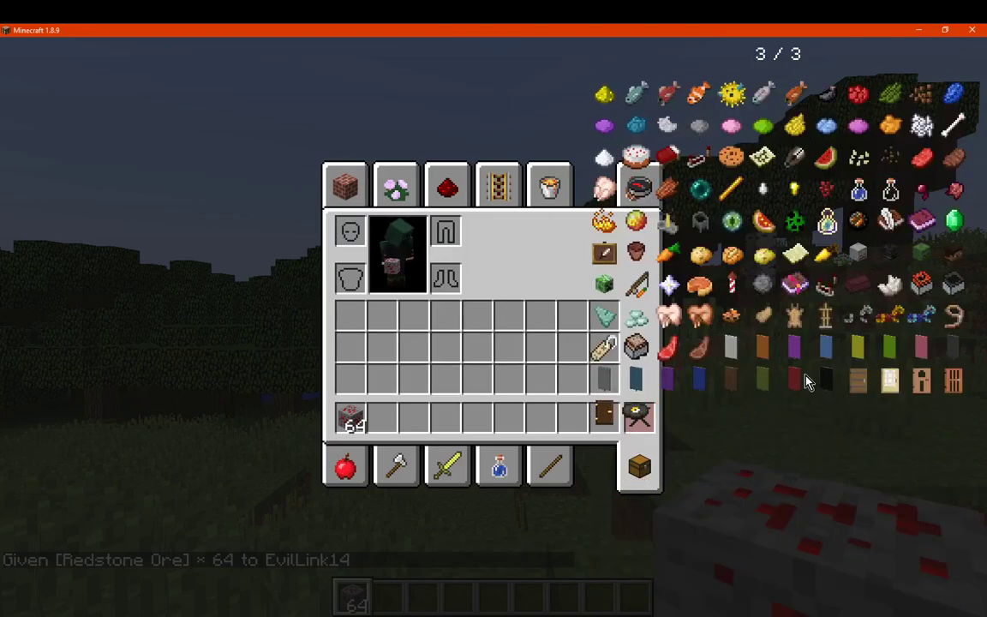
scroll(792, 379, up, 1)
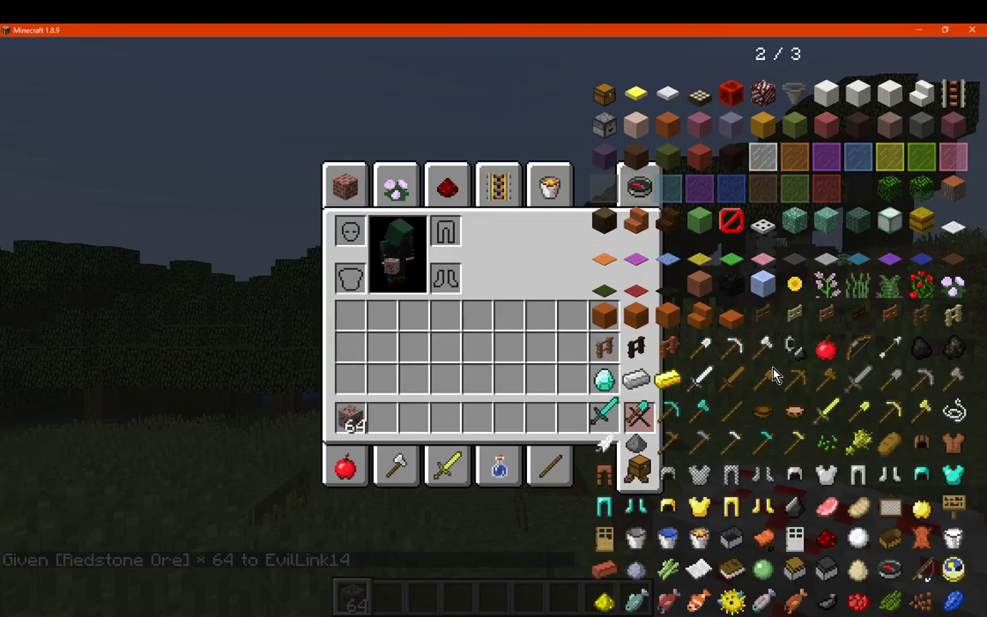
Step: Return to the first page of the mod's item list and leave the inventory
scroll(773, 376, up, 1)
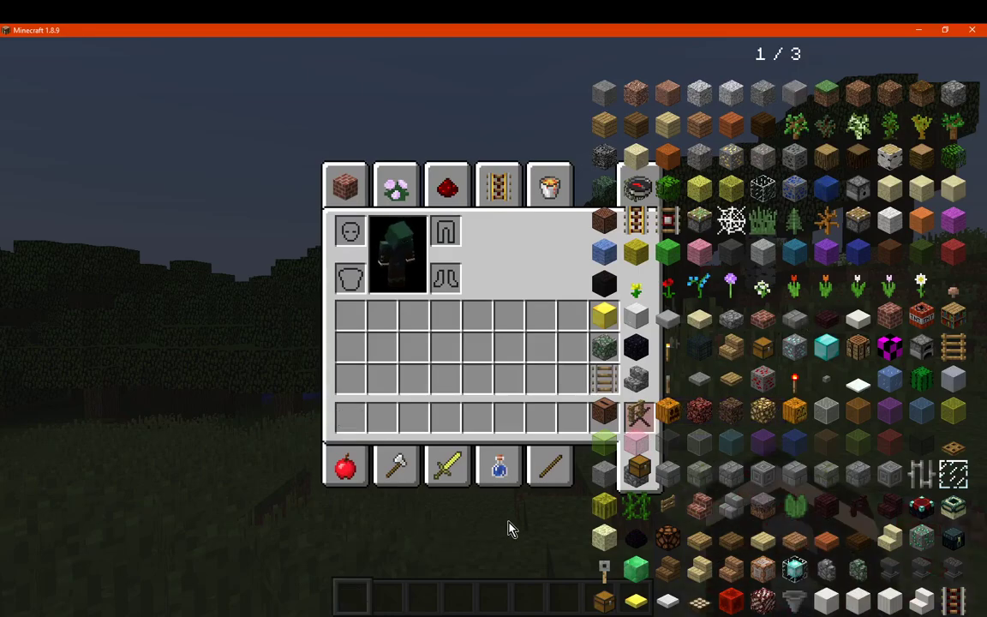
key(Escape)
key(Escape)
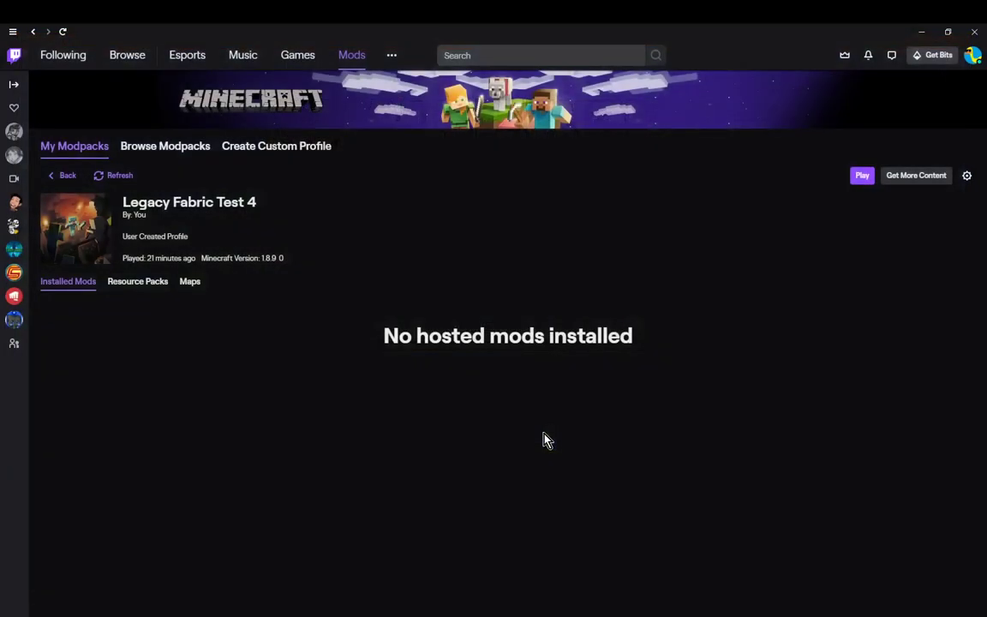
Step: In the Twitch launcher, inspect the Legacy Fabric Test 4 profile's export options without exporting, and refresh the profile
click(967, 175)
click(907, 230)
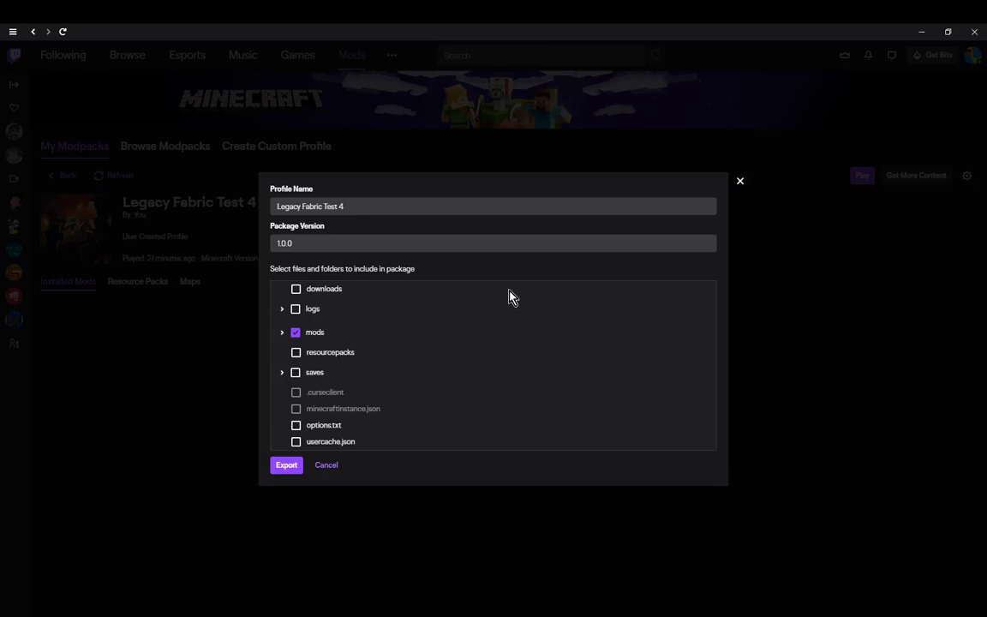
click(740, 182)
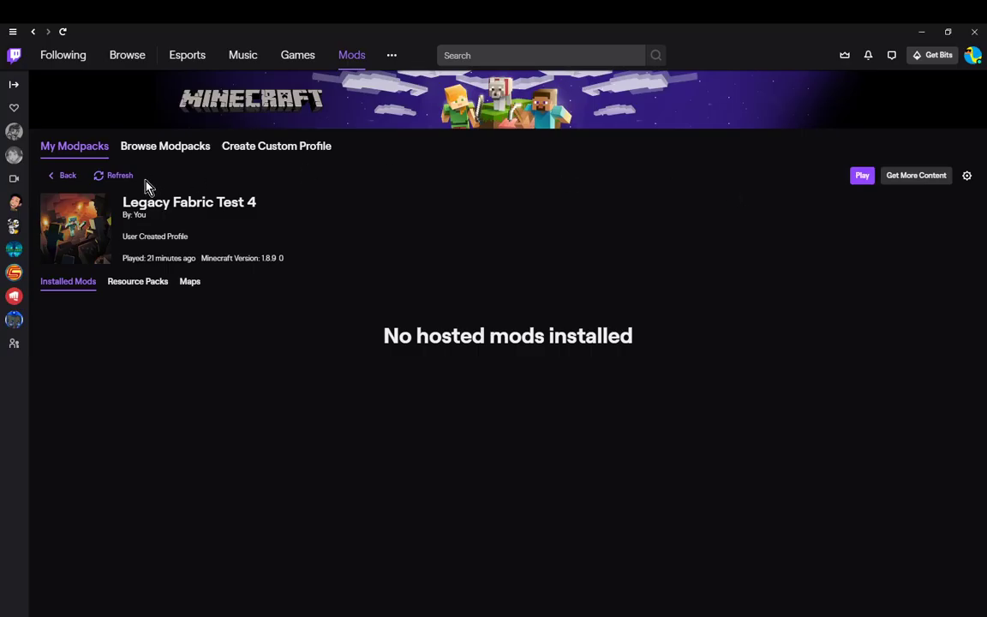
click(125, 176)
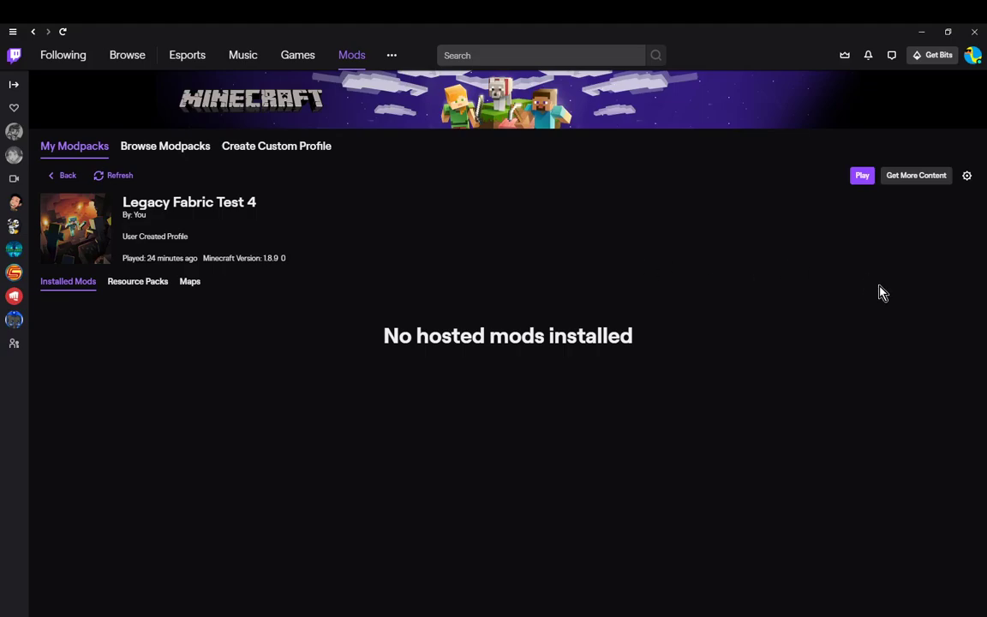
Step: Look over the installed mods of the Fabric 1.8.9 Test profile and return to the Legacy Fabric Test 4 profile
click(69, 175)
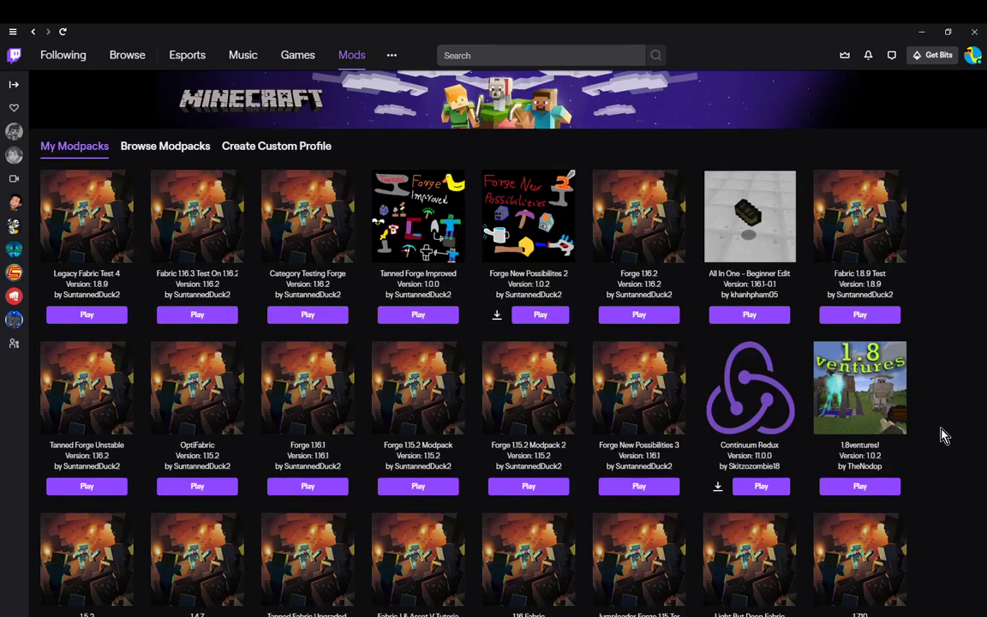
click(852, 224)
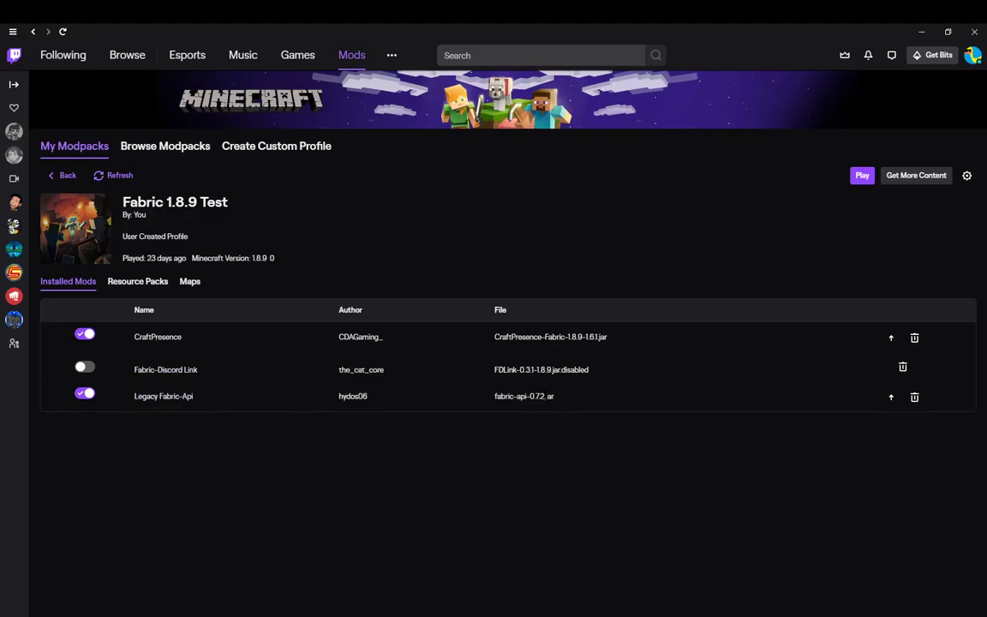
click(572, 434)
click(67, 180)
click(66, 175)
click(77, 218)
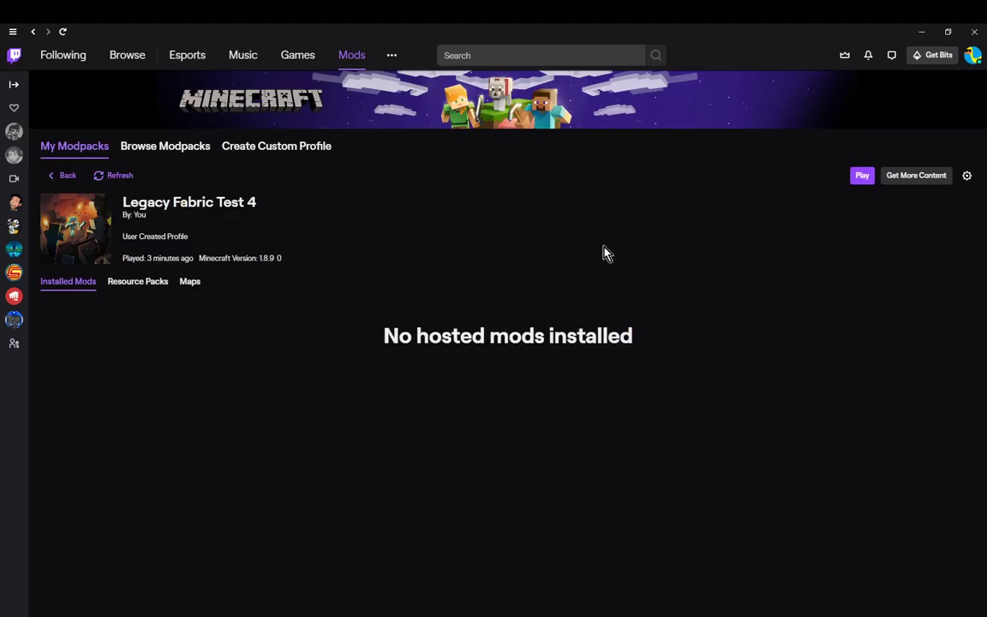
Step: Try to export the Legacy Fabric Test 4 profile as package version 1.0.0 with the mods folder included
click(967, 175)
click(932, 228)
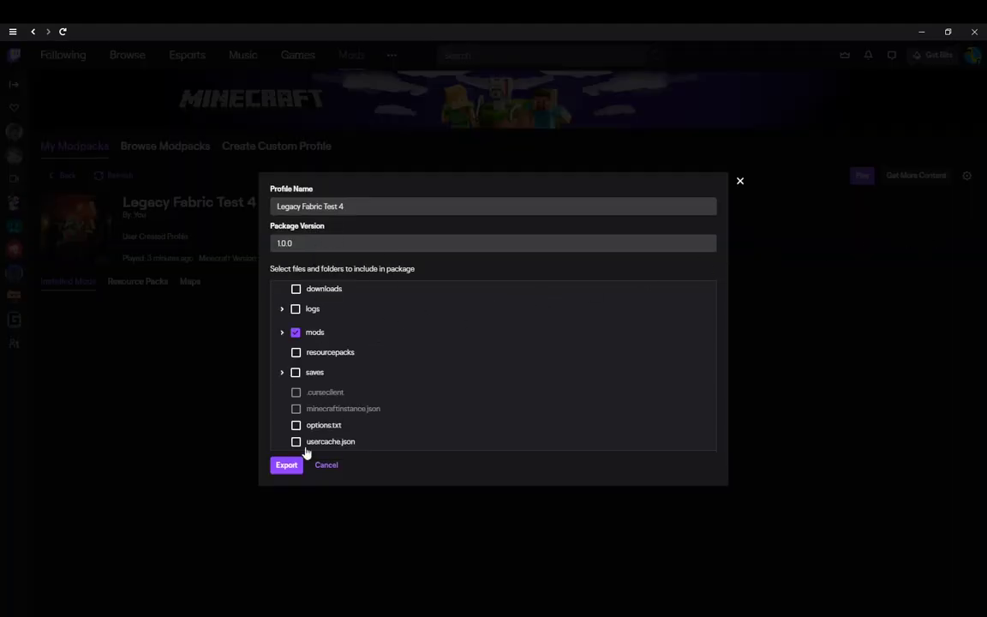
click(286, 465)
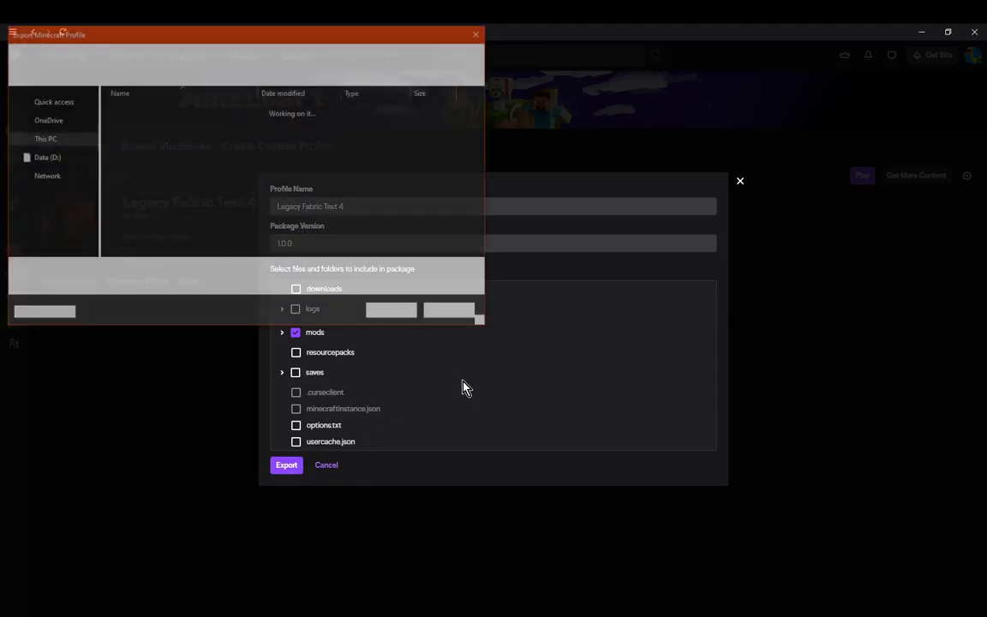
click(408, 313)
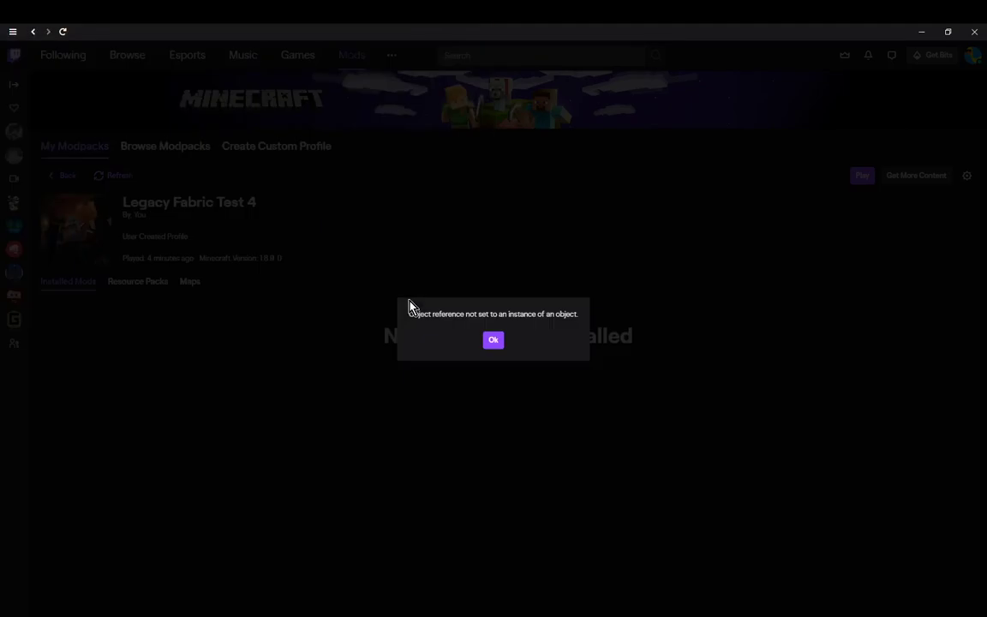
click(495, 344)
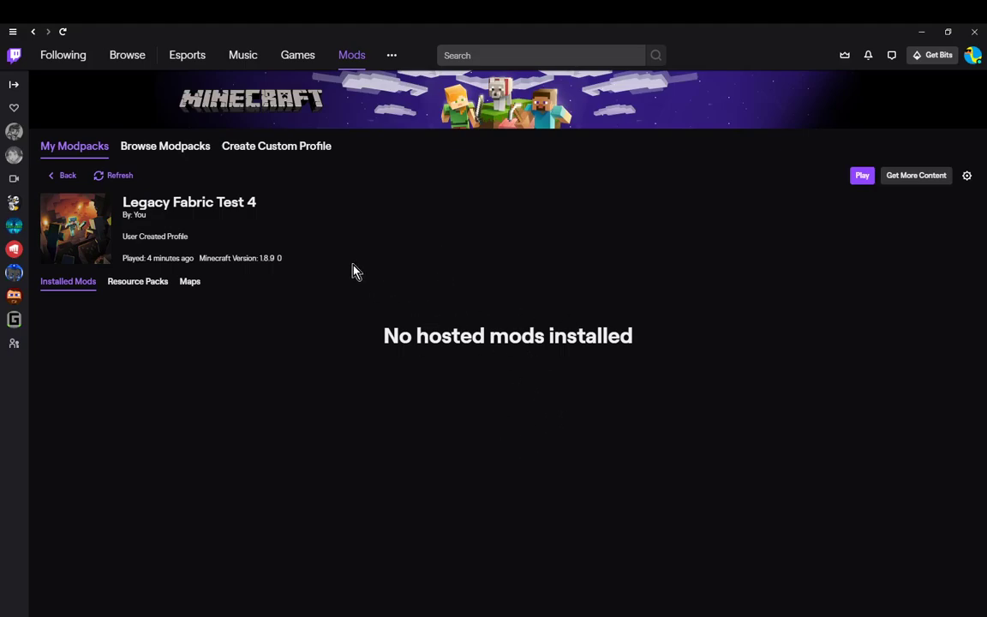
Step: Try to export the Fabric 1.8.9 Test profile as package version 1.0.0, and return to the modpack list
click(60, 177)
click(855, 246)
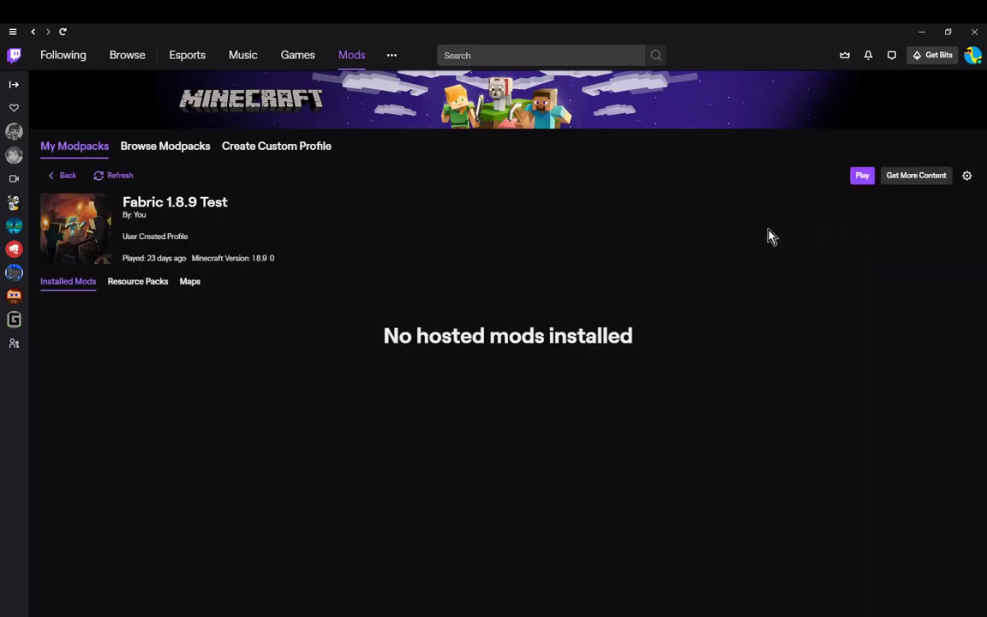
click(967, 177)
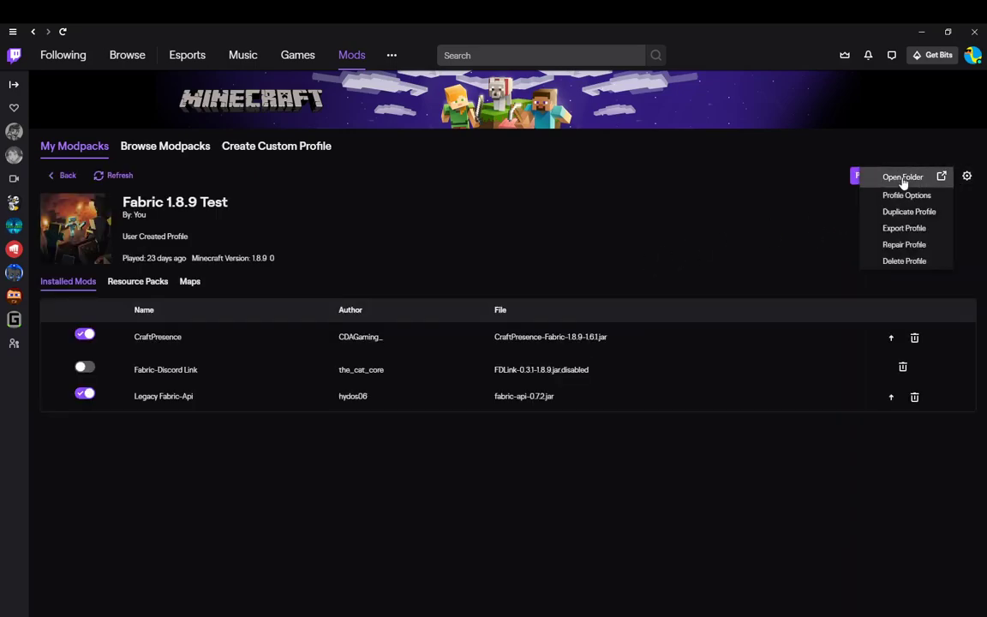
click(902, 228)
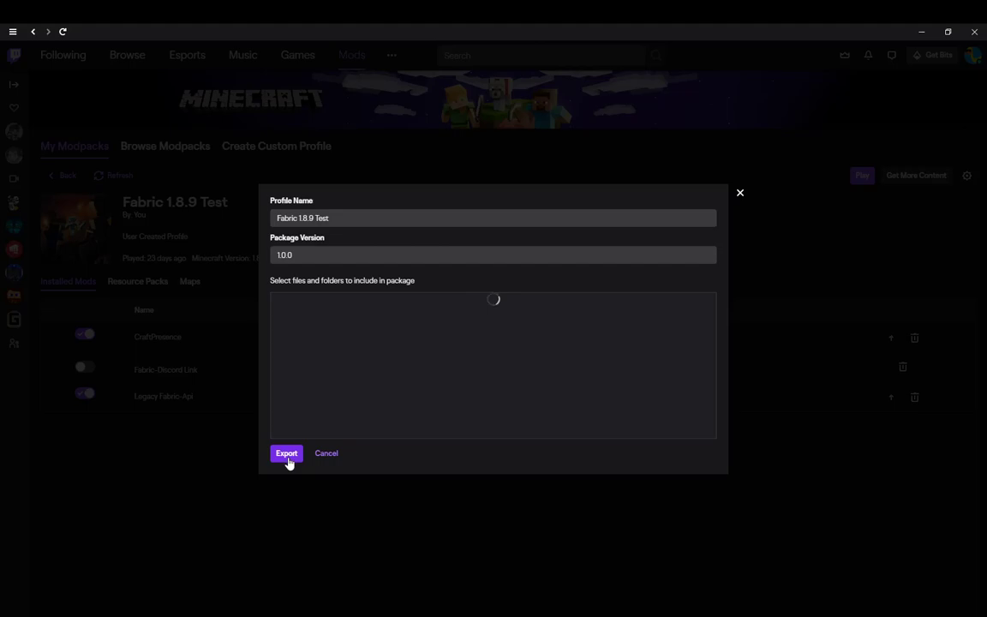
click(287, 508)
click(409, 314)
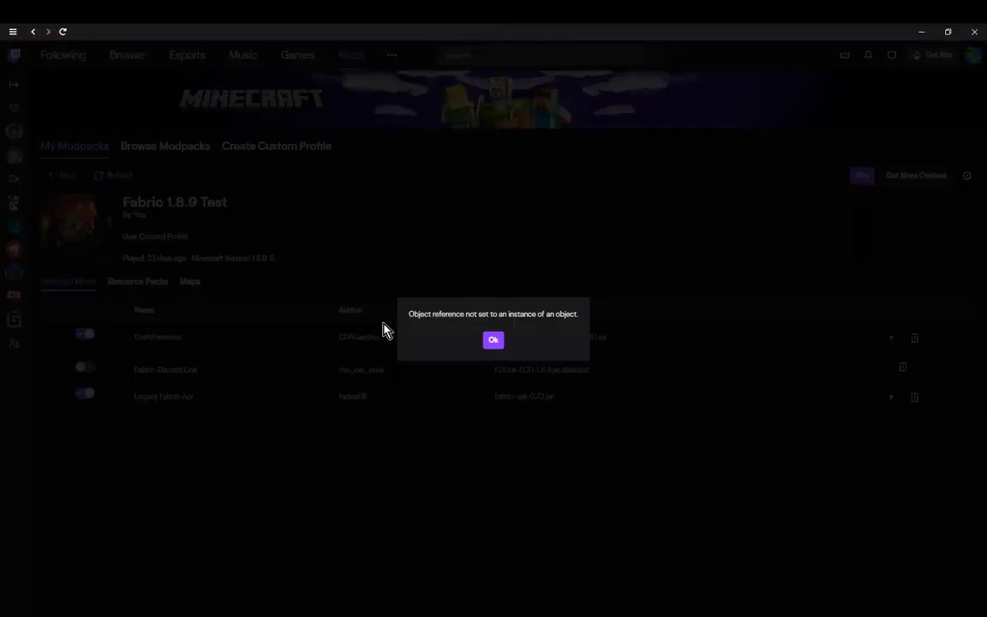
click(494, 340)
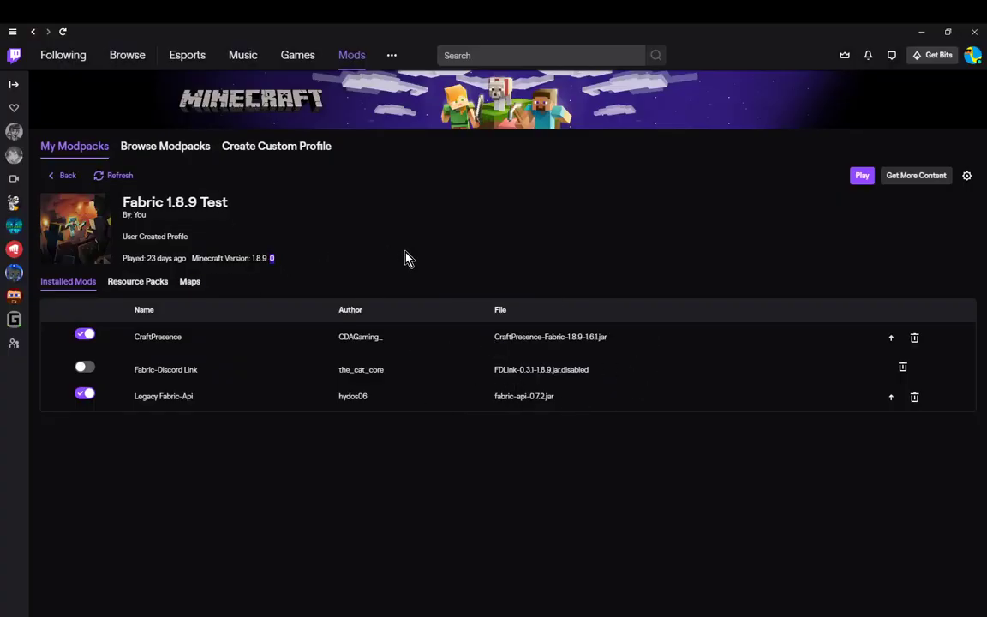
click(64, 175)
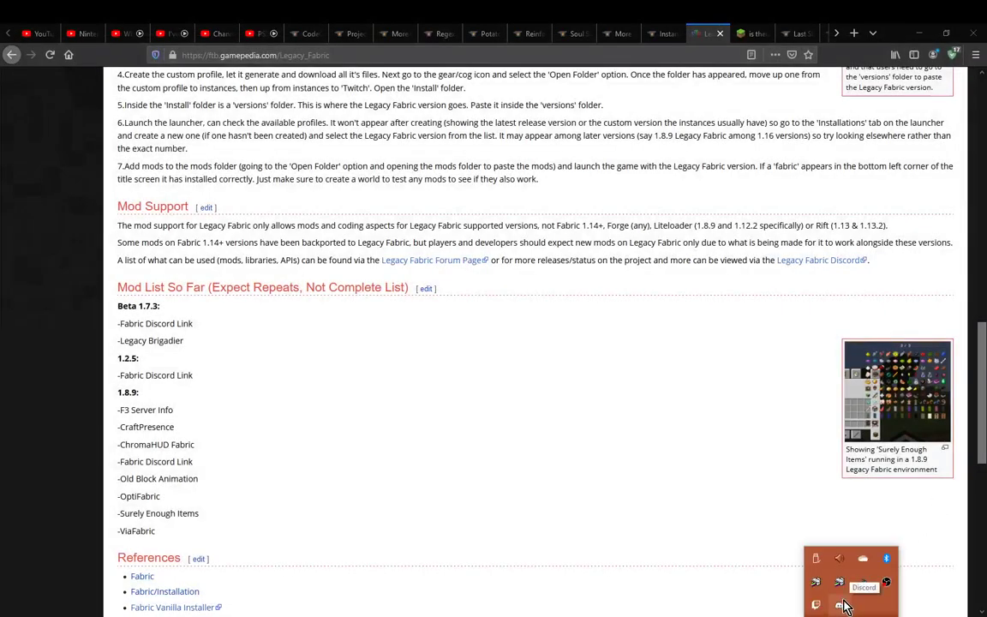
Step: Switch to the browser's Legacy Fabric wiki page and highlight the 1.8.9 entries in its mod list
right_click(835, 583)
click(837, 596)
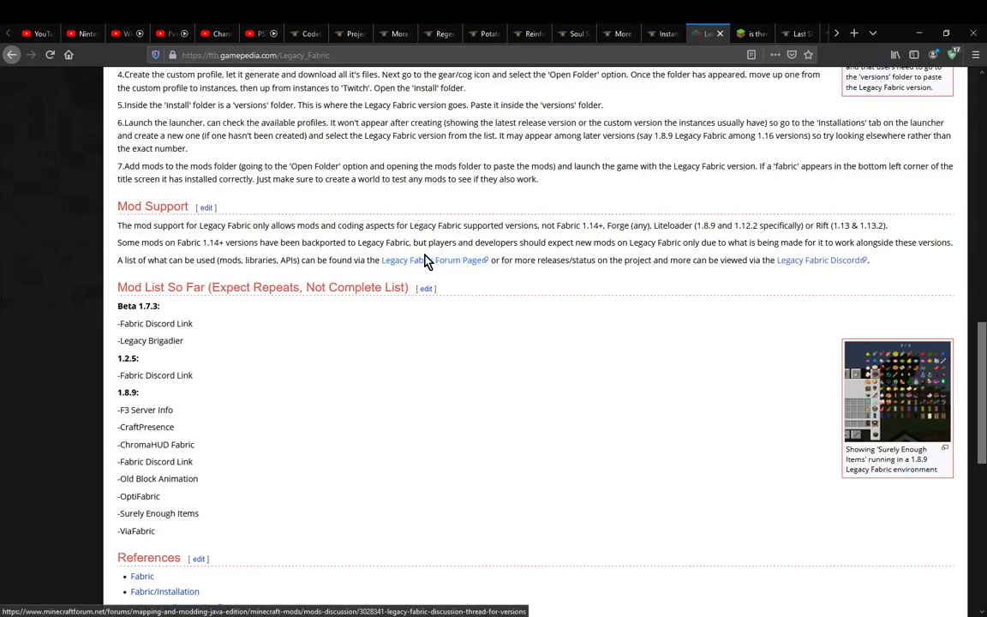
drag(171, 544, 118, 408)
click(451, 387)
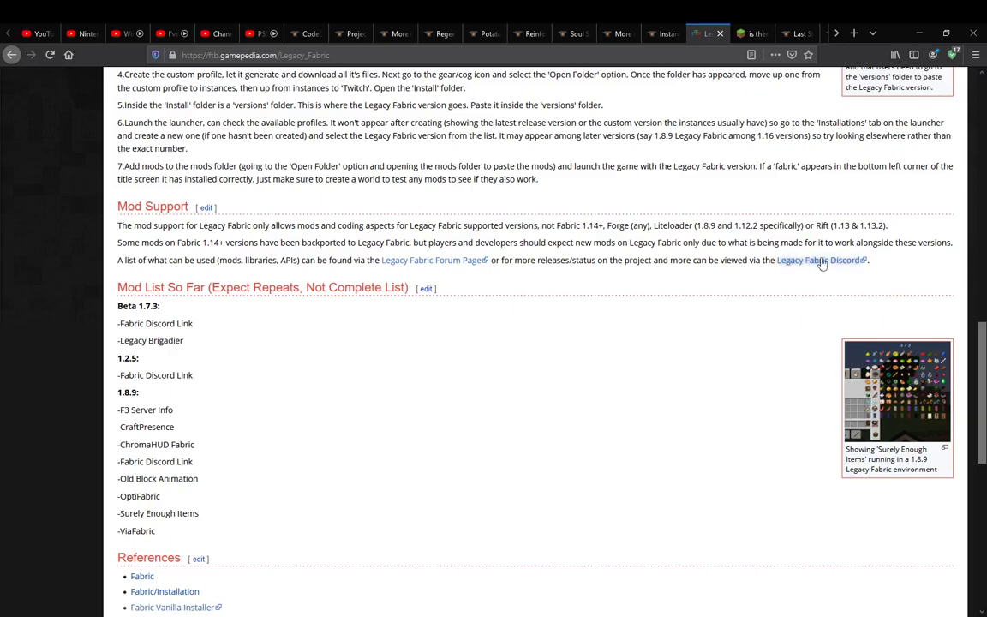
Step: Review the wiki's Twitch launcher and Mod Support sections, highlight the 1.8.9 mods again, and return to the article's beginning
scroll(574, 436, up, 5)
scroll(567, 432, down, 2)
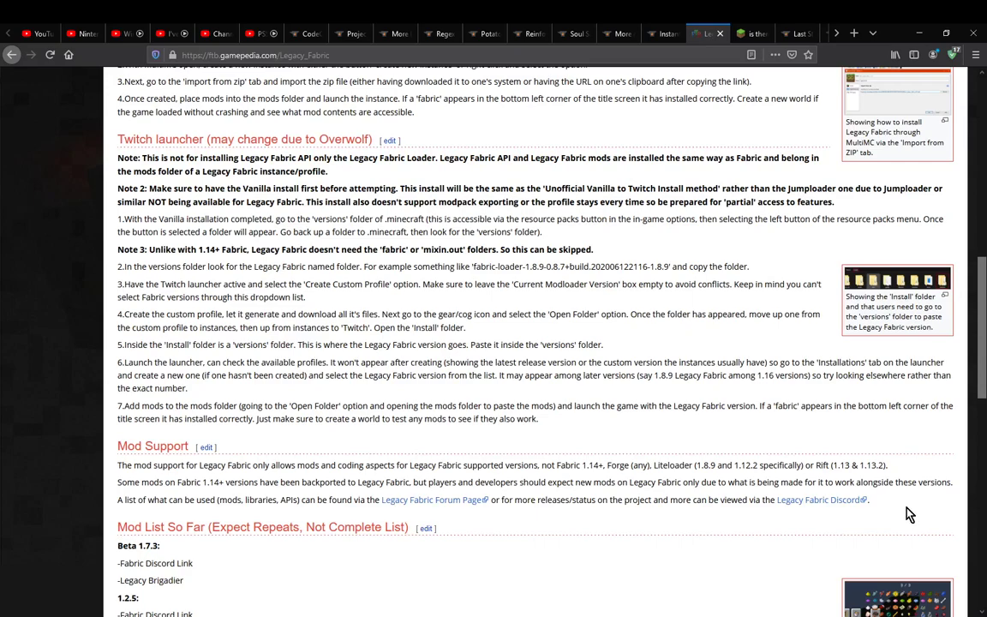
drag(986, 346, 986, 414)
drag(176, 532, 123, 410)
click(493, 458)
drag(986, 443, 986, 197)
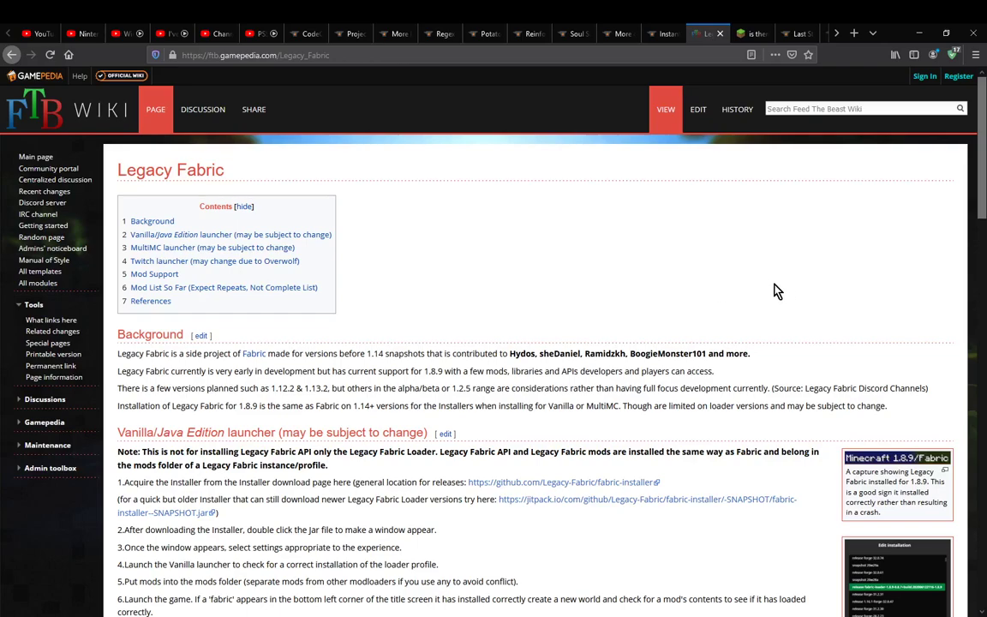
Step: Highlight the contributor names in the wiki article's Background section, clear the selection, and go back to the article title
scroll(794, 285, down, 3)
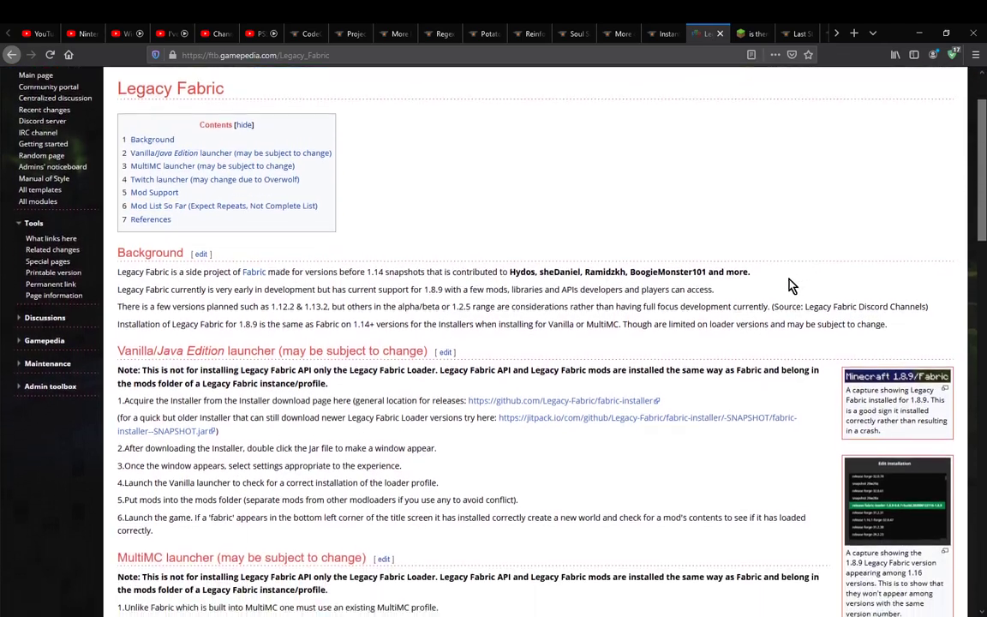
drag(509, 233, 742, 233)
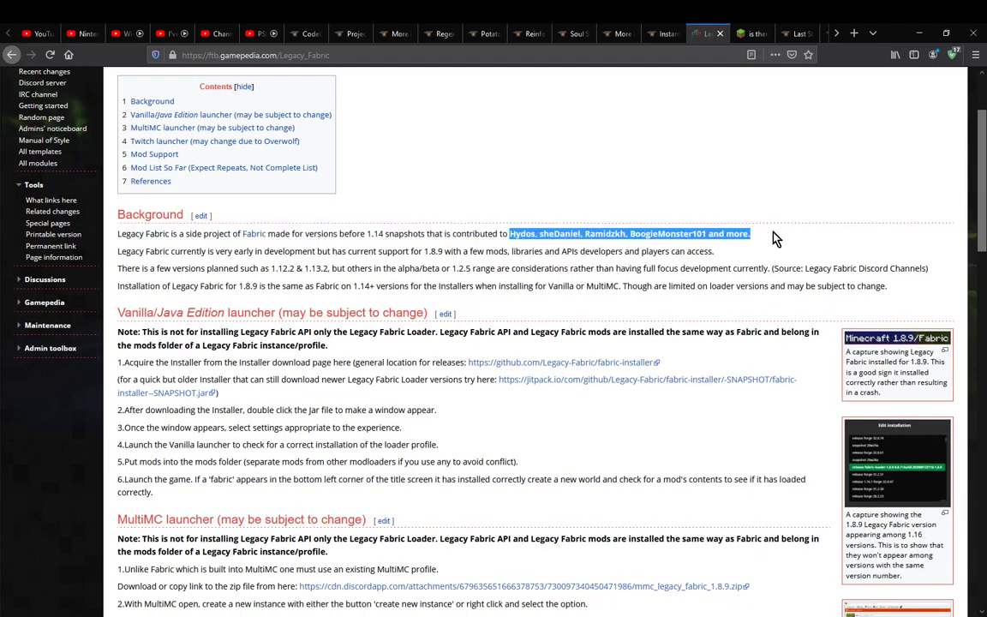
click(757, 208)
scroll(708, 234, up, 3)
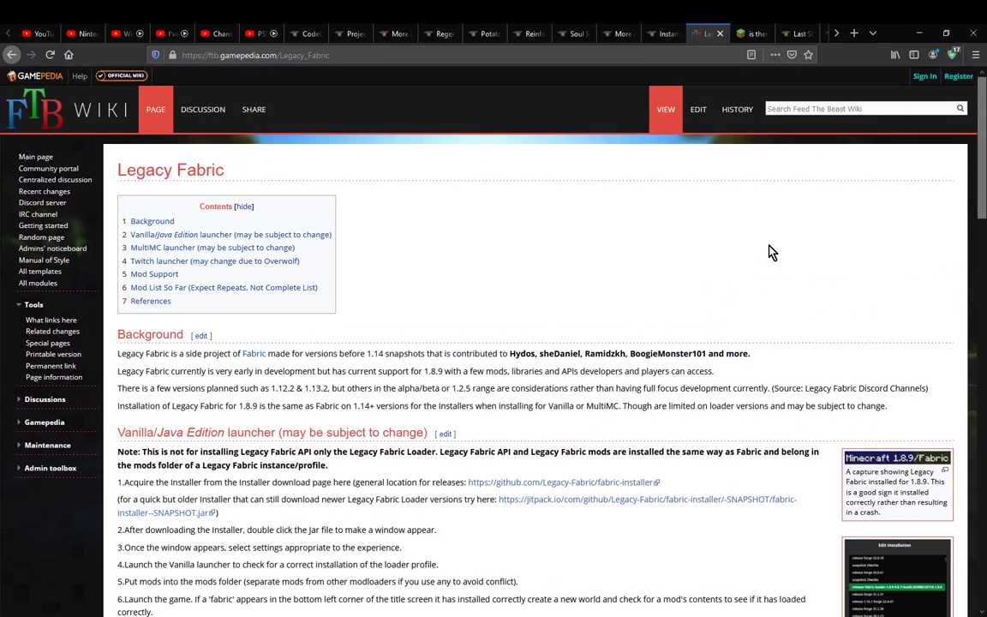